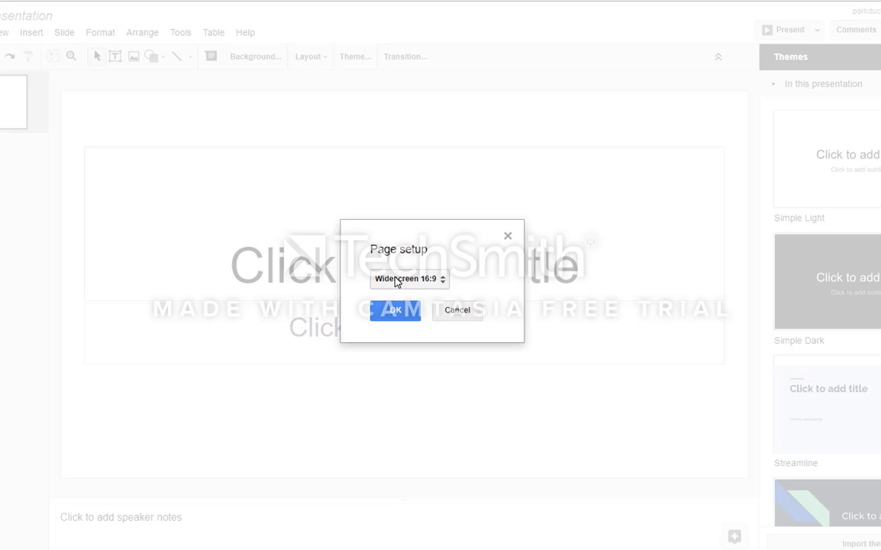
Set the page to a custom size of 8.5 x 11 inches.
{"action": "left_click", "coordinate": [396, 282]}
{"action": "left_click", "coordinate": [403, 319]}
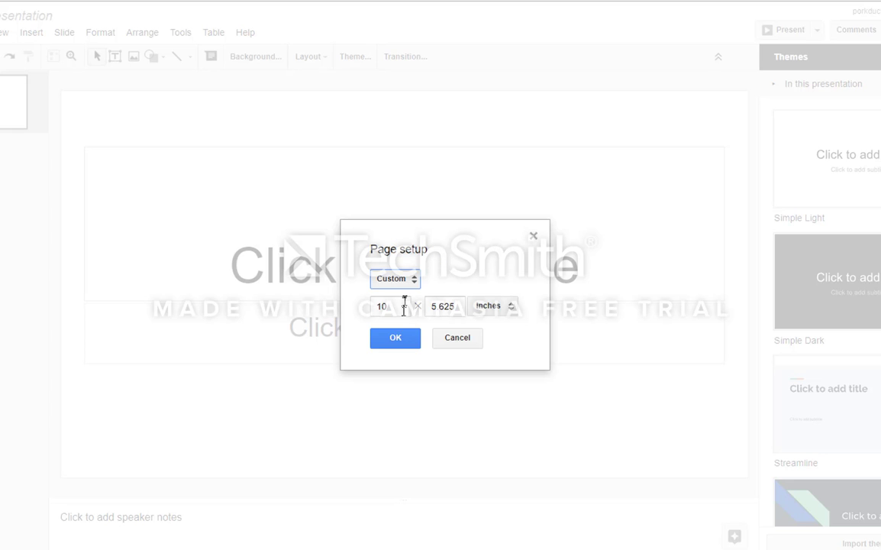
{"action": "double_click", "coordinate": [396, 305]}
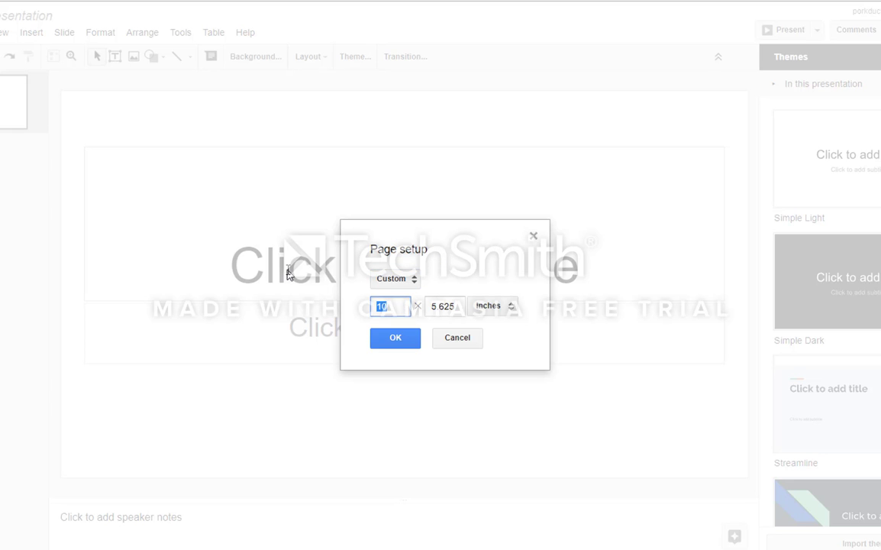
{"action": "type", "text": "8"}
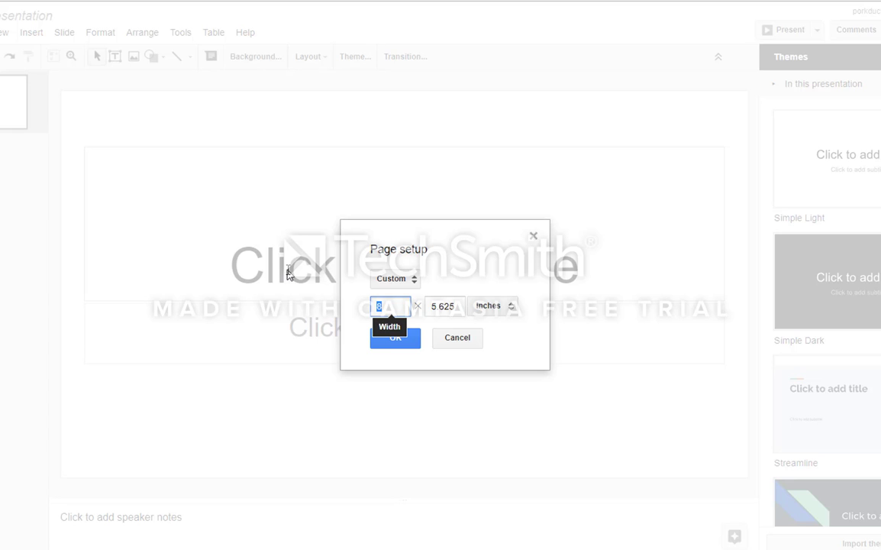
{"action": "type", "text": "8."}
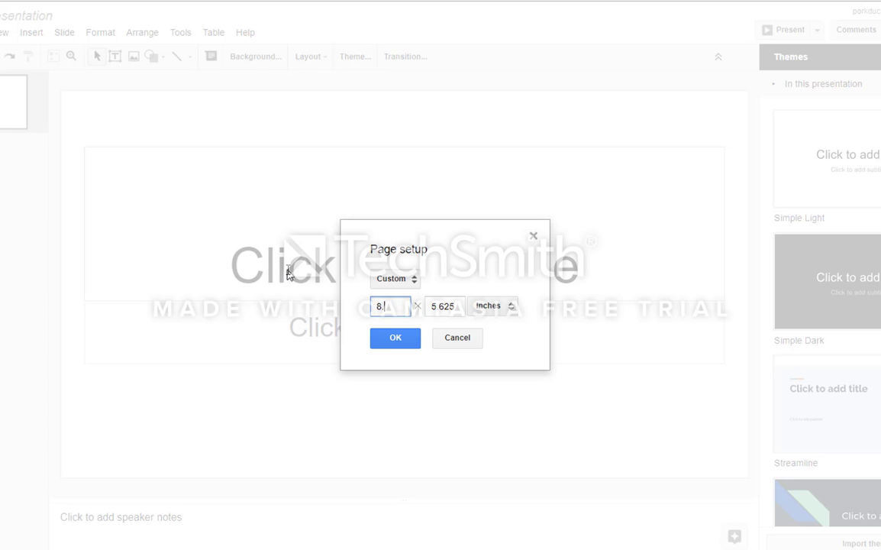
{"action": "type", "text": "5"}
{"action": "key", "text": "Tab"}
{"action": "type", "text": "11"}
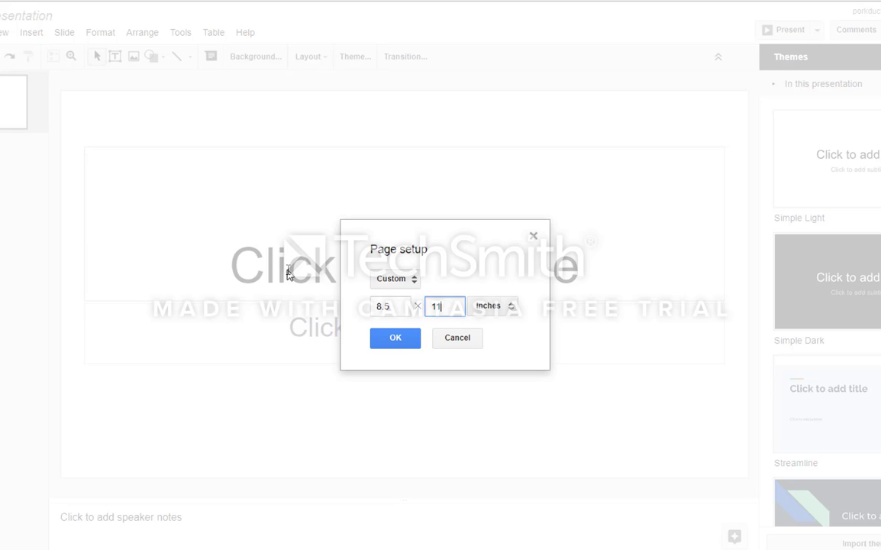
{"action": "left_click", "coordinate": [404, 347]}
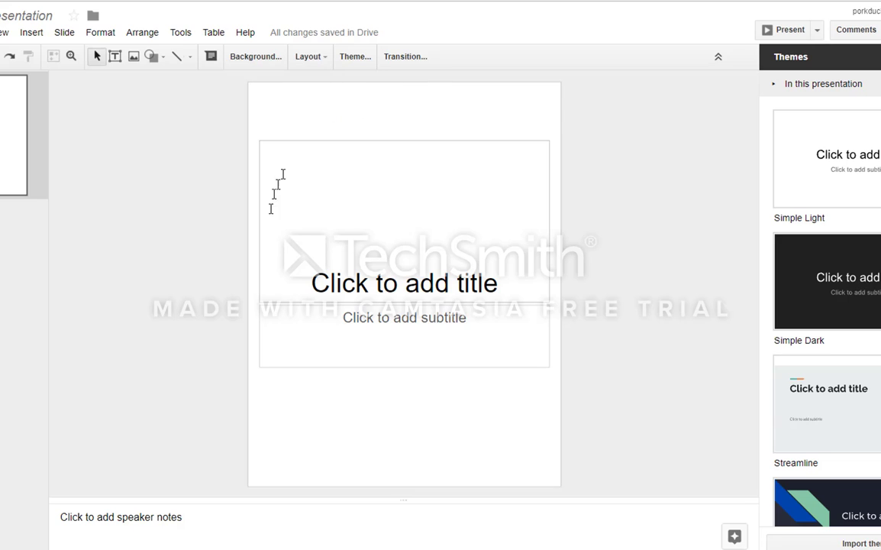
Enter "Track Meet" as the title, shorten its text box to fit, and move it to the top of the page.
{"action": "left_click", "coordinate": [421, 299]}
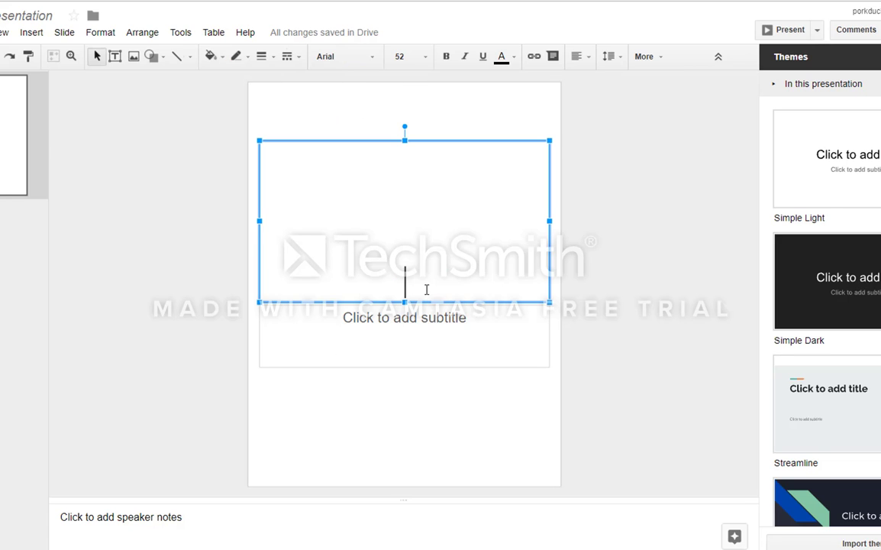
{"action": "type", "text": "Track Meet"}
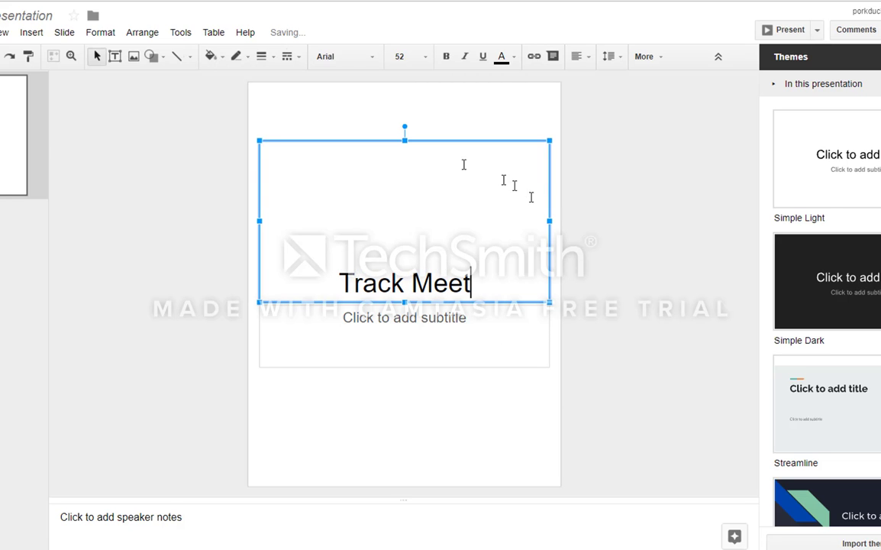
{"action": "left_click_drag", "start_coordinate": [404, 141], "coordinate": [403, 238]}
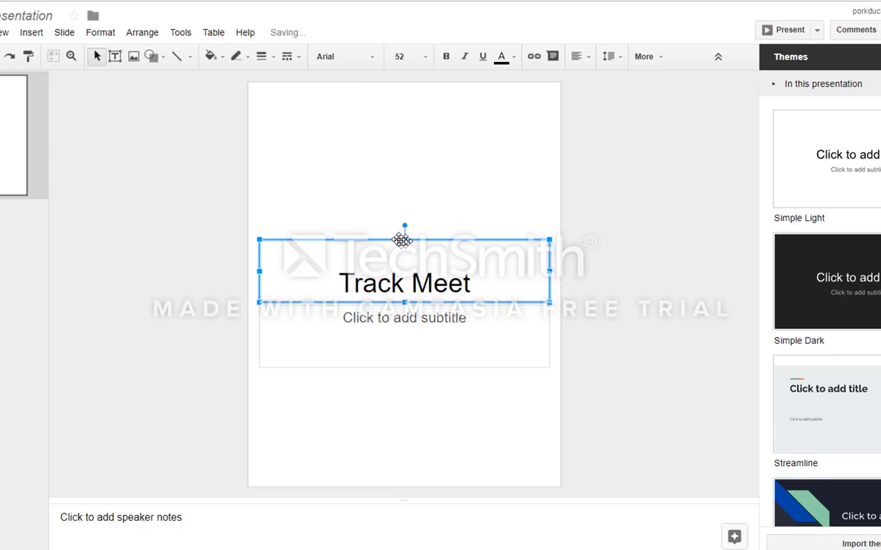
{"action": "left_click_drag", "start_coordinate": [475, 263], "coordinate": [520, 113]}
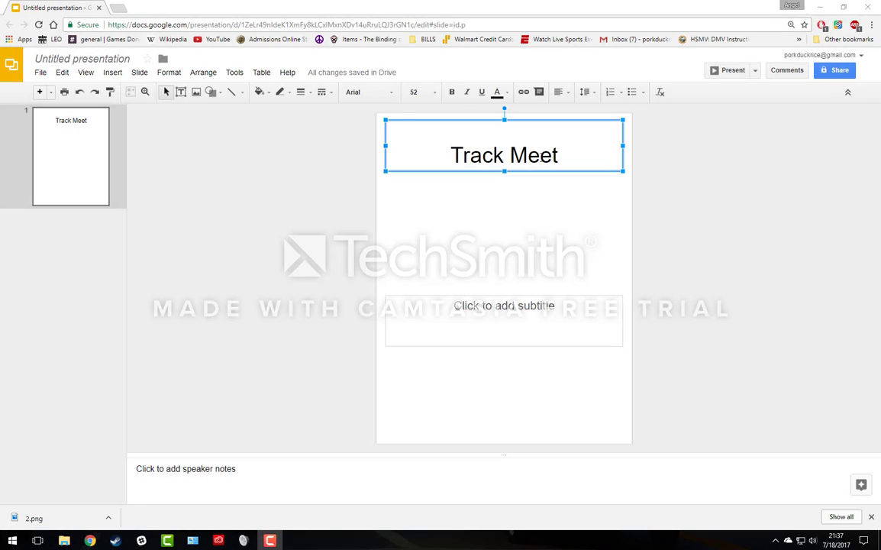
Format the "Track Meet" title in the Yanone Kaffeesatz font at size 72.
{"action": "triple_click", "coordinate": [542, 156]}
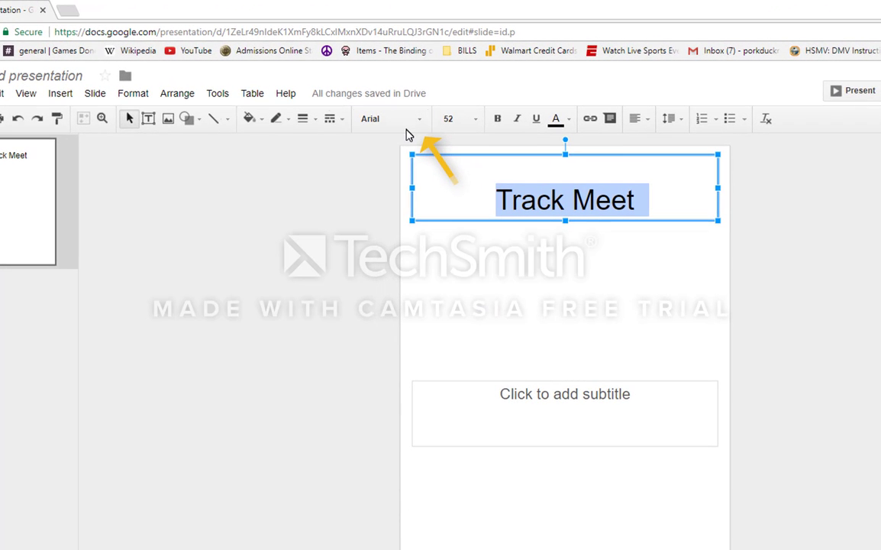
{"action": "left_click", "coordinate": [411, 122]}
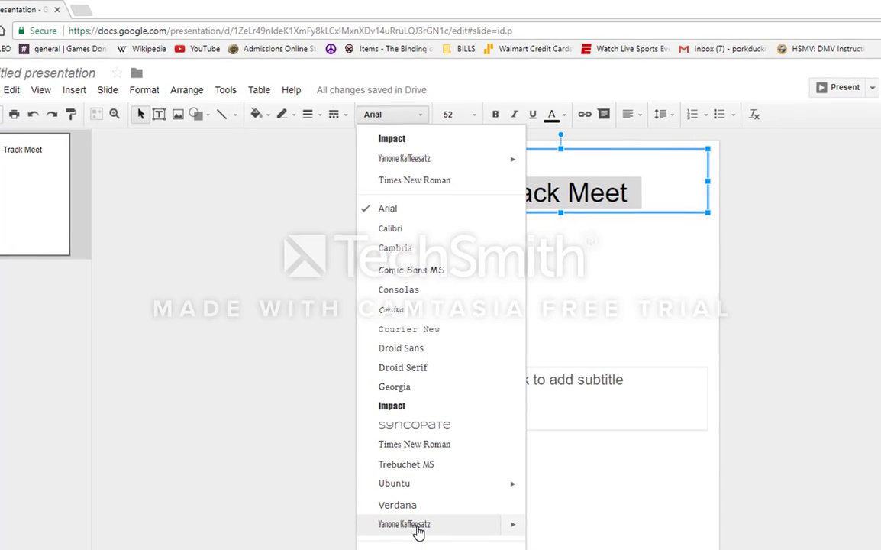
{"action": "left_click", "coordinate": [393, 543]}
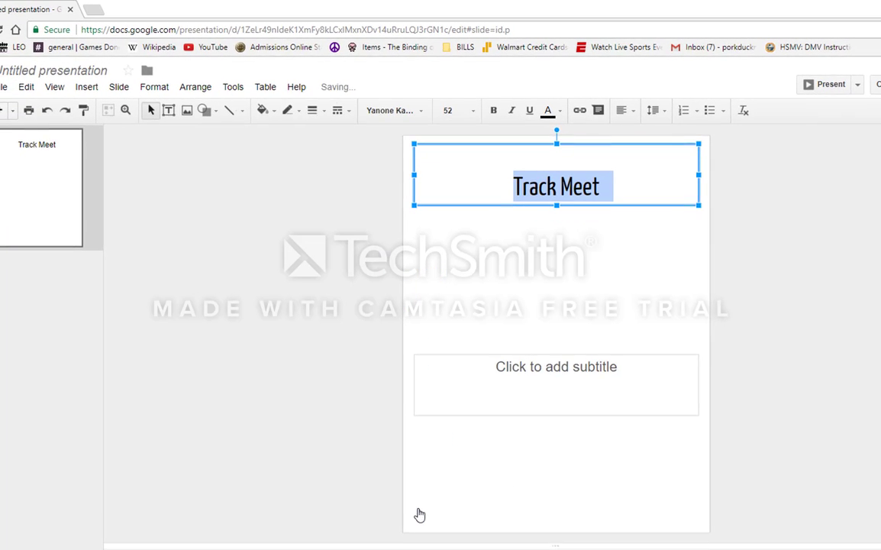
{"action": "left_click", "coordinate": [473, 110]}
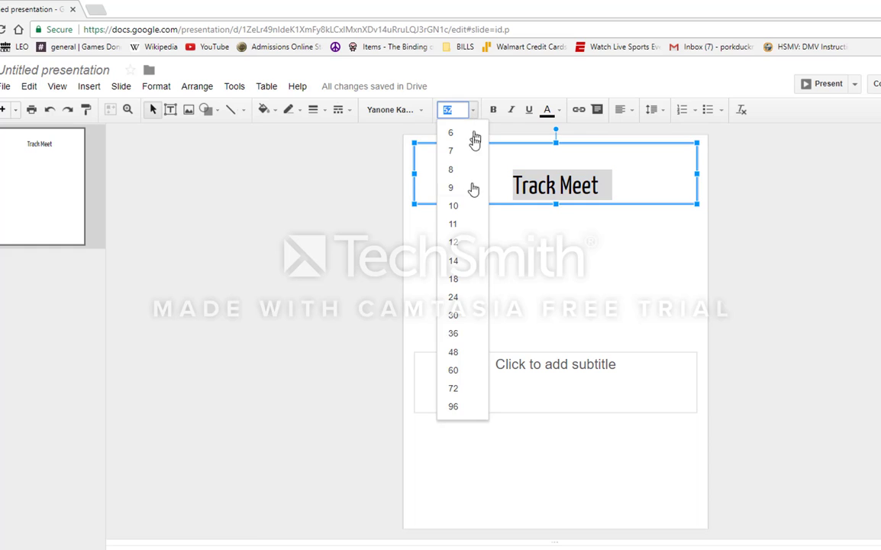
{"action": "left_click", "coordinate": [455, 388]}
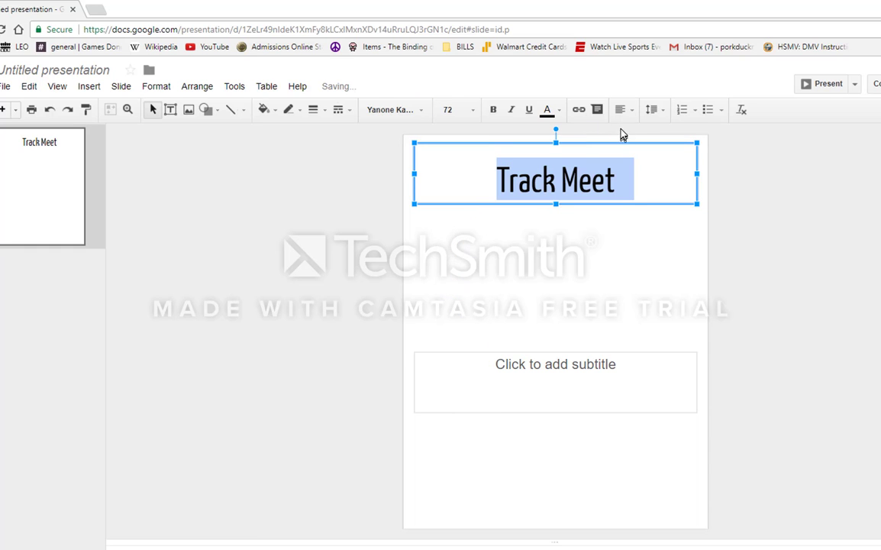
{"action": "left_click", "coordinate": [554, 245]}
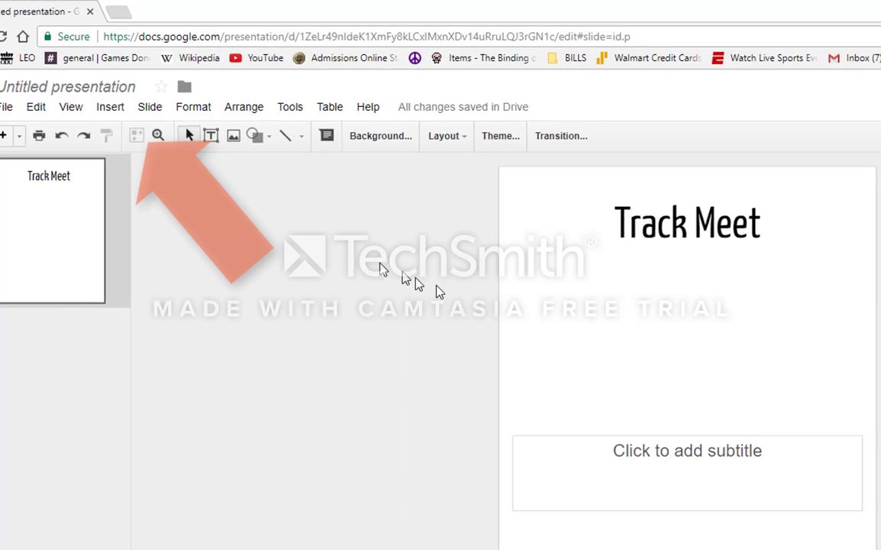
Insert word art reading "Support Your School!" on the slide.
{"action": "left_click", "coordinate": [132, 130]}
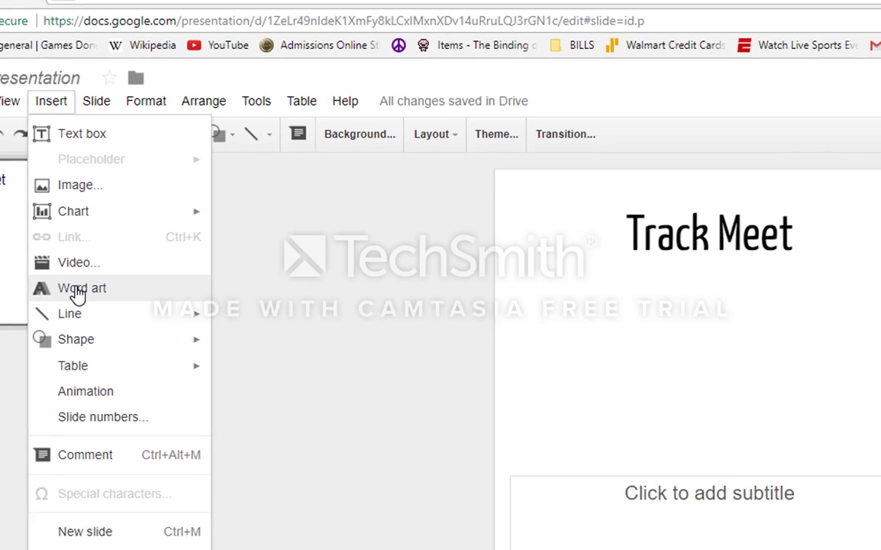
{"action": "left_click", "coordinate": [78, 289]}
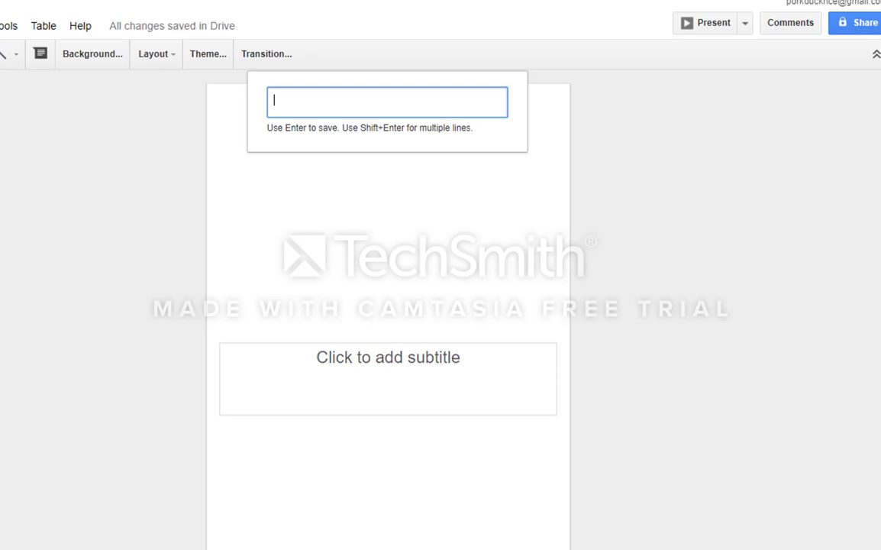
{"action": "type", "text": "Support Your School!"}
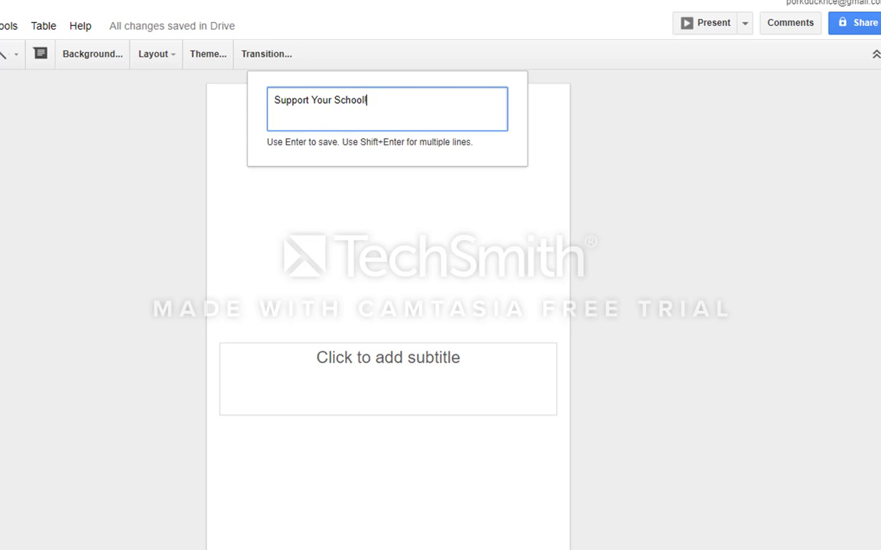
{"action": "key", "text": "Return"}
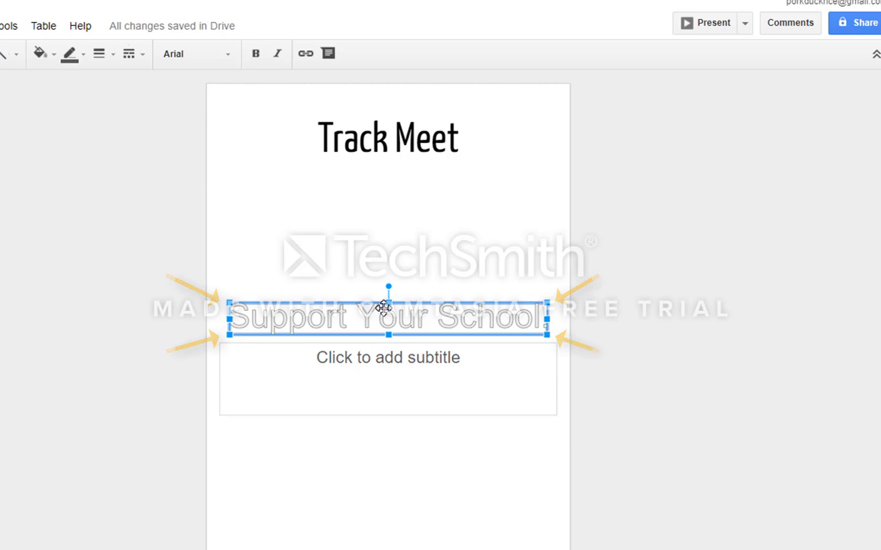
Stretch the "Support Your School!" word art vertically and move it up to just below the title.
{"action": "left_click_drag", "start_coordinate": [389, 303], "coordinate": [384, 218]}
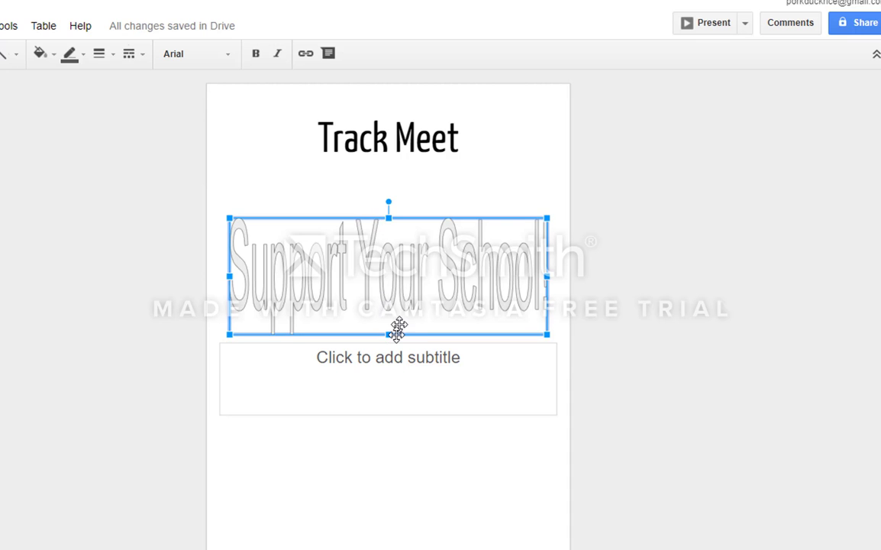
{"action": "left_click_drag", "start_coordinate": [389, 334], "coordinate": [376, 424]}
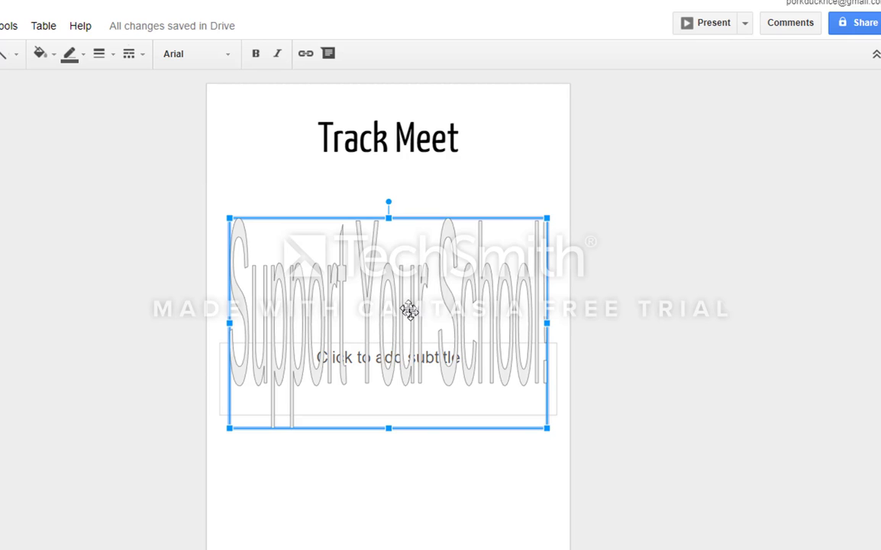
{"action": "left_click_drag", "start_coordinate": [403, 296], "coordinate": [406, 262]}
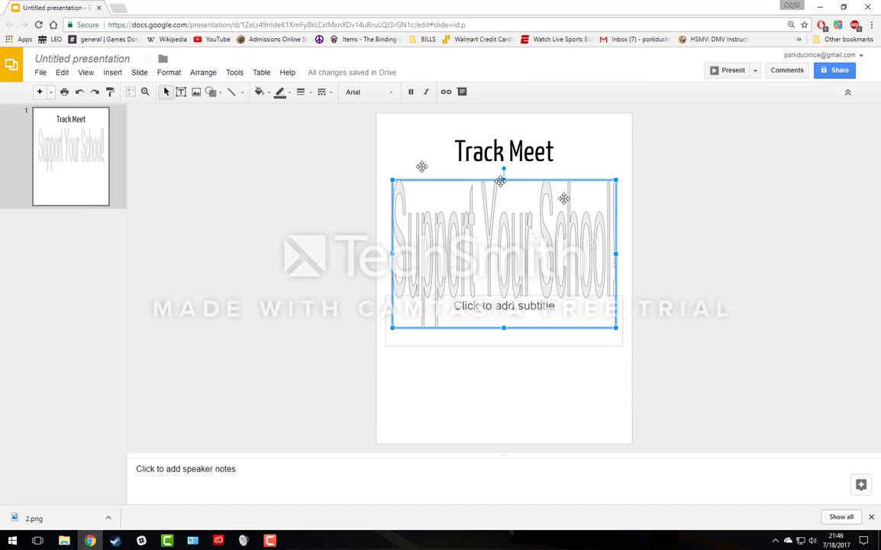
{"action": "left_click", "coordinate": [356, 214]}
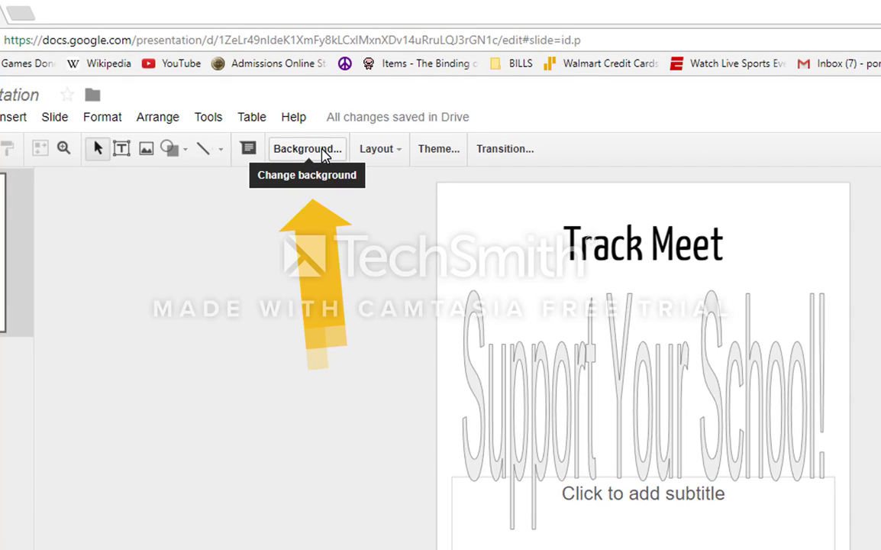
Search Google images for "track and field clipart" and apply the winged foot picture as the slide background.
{"action": "left_click", "coordinate": [325, 156]}
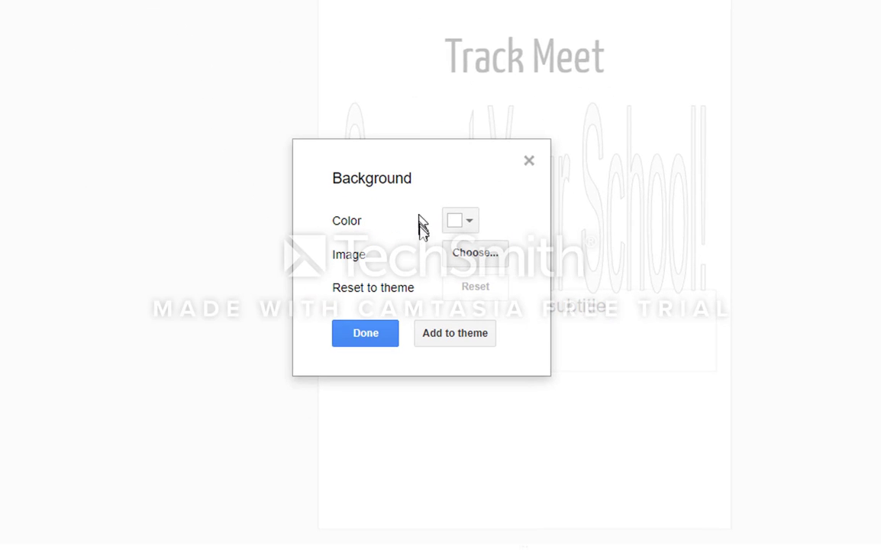
{"action": "left_click", "coordinate": [480, 258]}
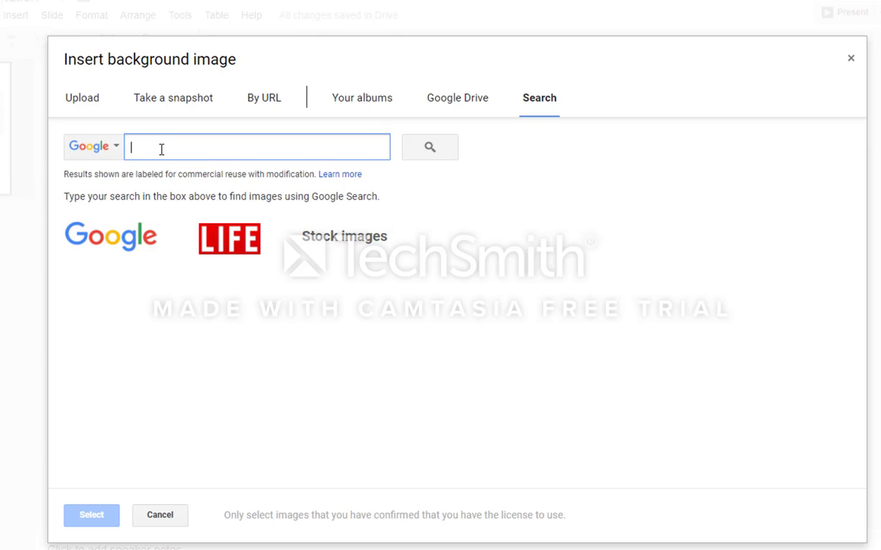
{"action": "type", "text": "track and field clipart"}
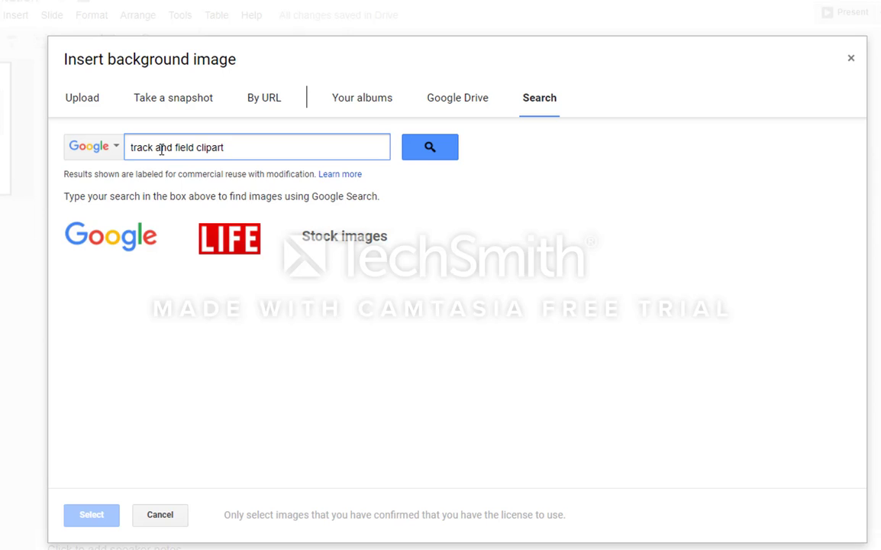
{"action": "key", "text": "Return"}
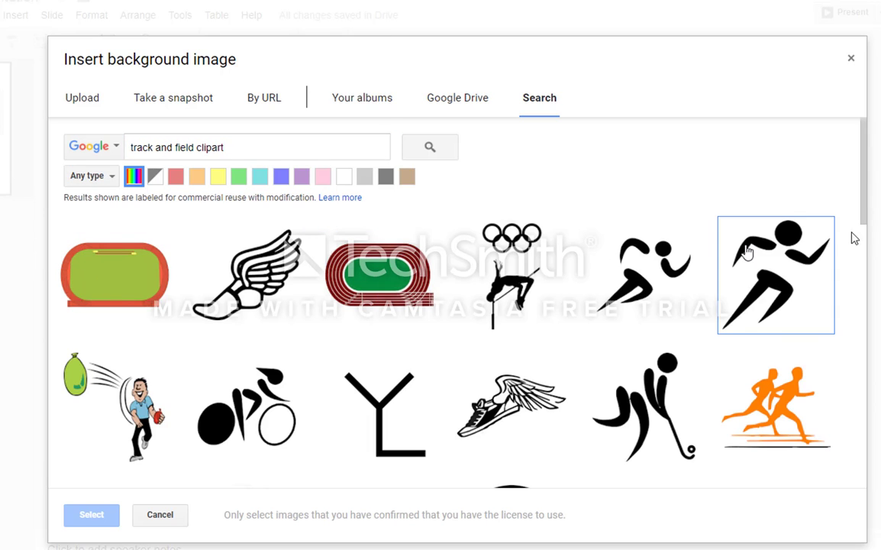
{"action": "left_click", "coordinate": [267, 304]}
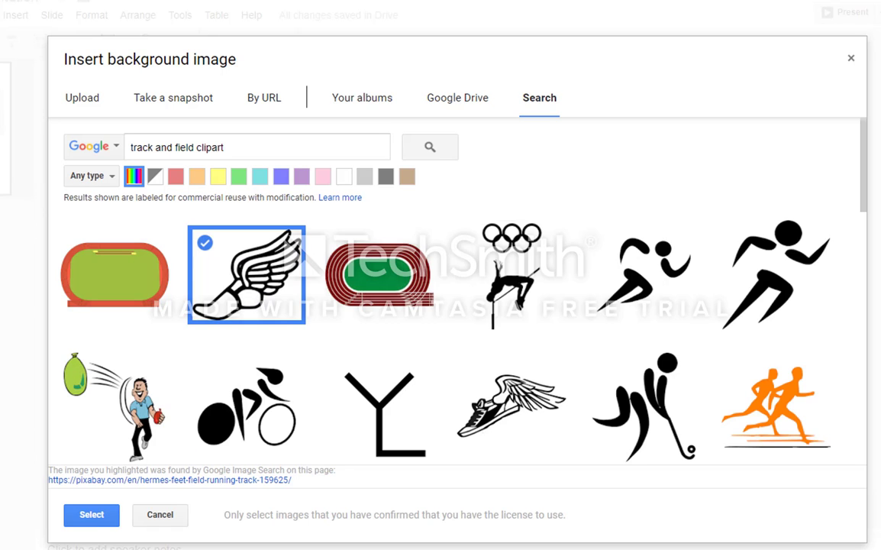
{"action": "left_click", "coordinate": [90, 516]}
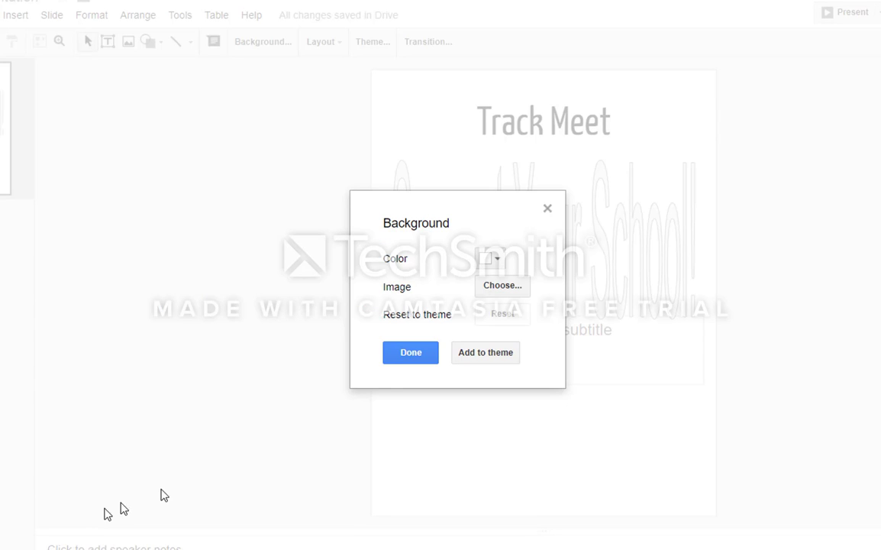
{"action": "left_click", "coordinate": [411, 352]}
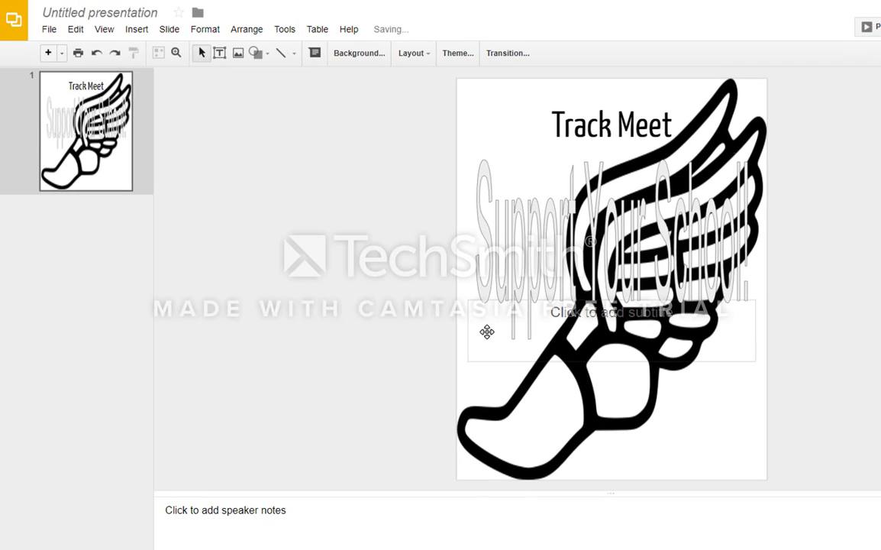
Narrow the subtitle placeholder to less than half its width, undoing any accidental move of the word art.
{"action": "left_click", "coordinate": [481, 191]}
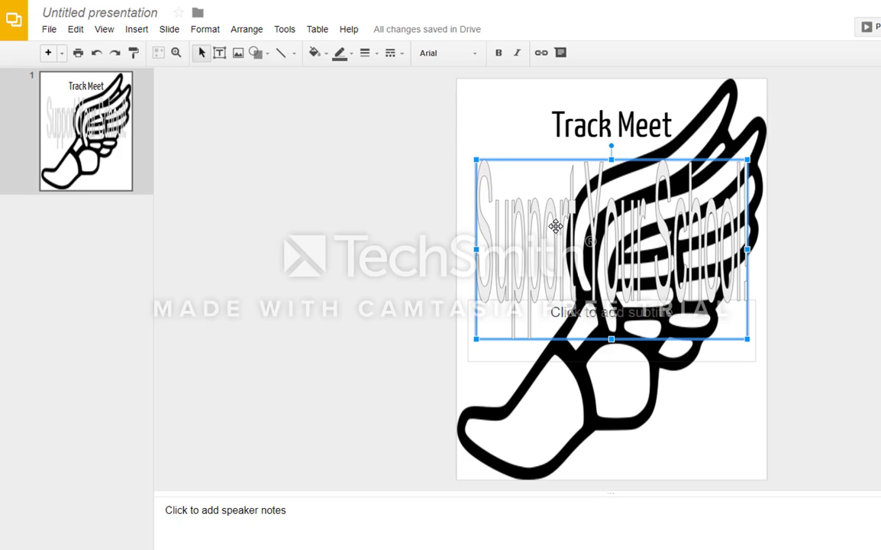
{"action": "left_click", "coordinate": [633, 349]}
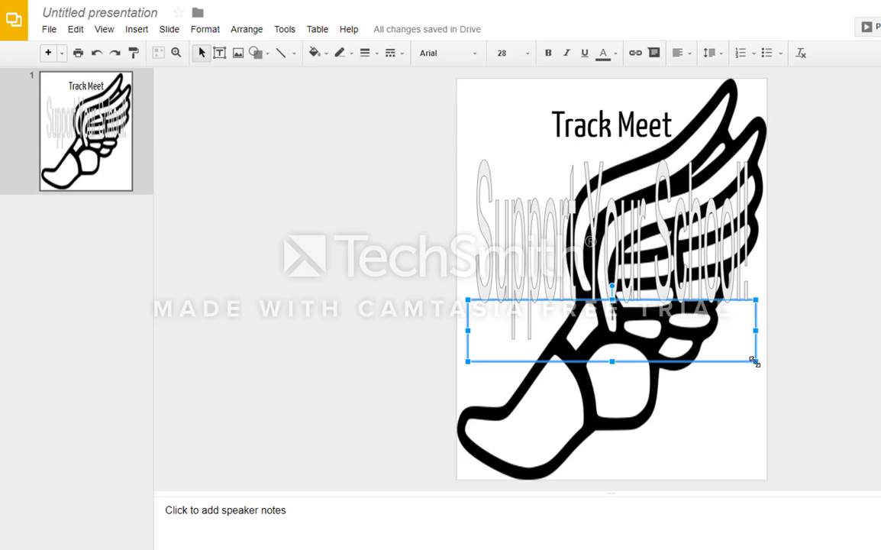
{"action": "left_click_drag", "start_coordinate": [756, 361], "coordinate": [593, 364]}
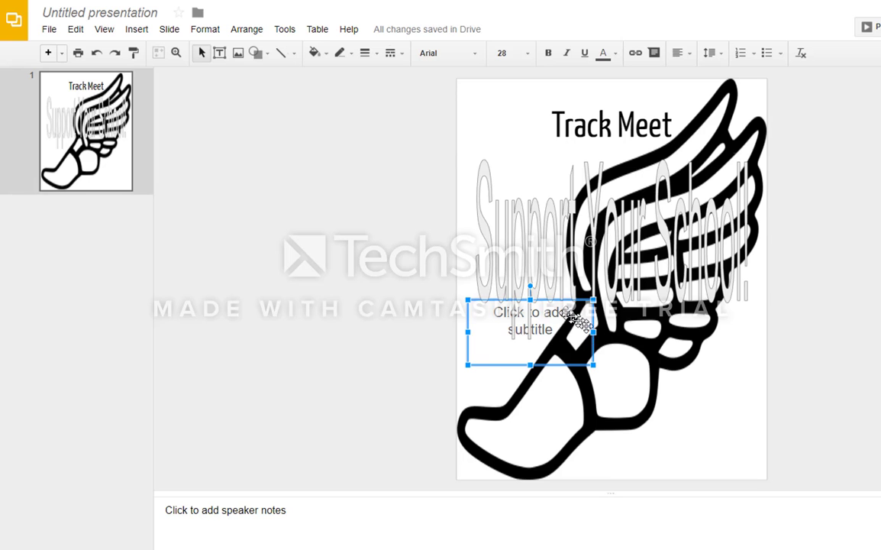
{"action": "left_click_drag", "start_coordinate": [563, 307], "coordinate": [708, 389]}
{"action": "key", "text": "ctrl+z"}
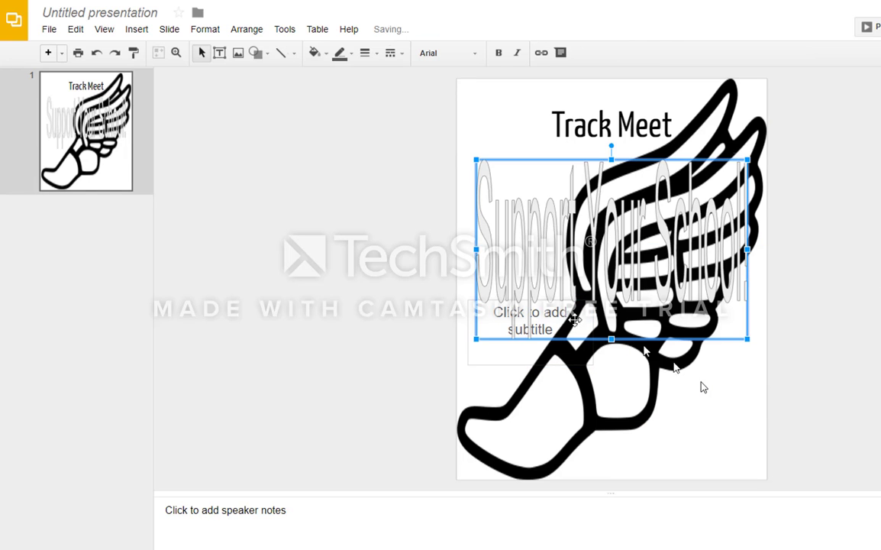
Move the subtitle placeholder to the slide's lower-right corner and enter "Liberty High Track" and "5:00 p.m." separated by a blank line.
{"action": "left_click", "coordinate": [544, 355]}
{"action": "left_click_drag", "start_coordinate": [569, 363], "coordinate": [743, 462]}
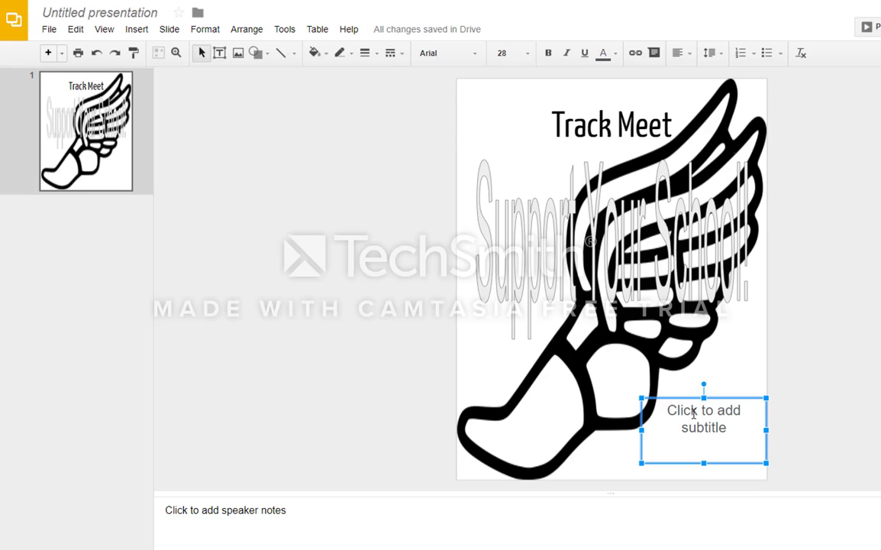
{"action": "left_click", "coordinate": [692, 411]}
{"action": "type", "text": "Liberty High Track  5"}
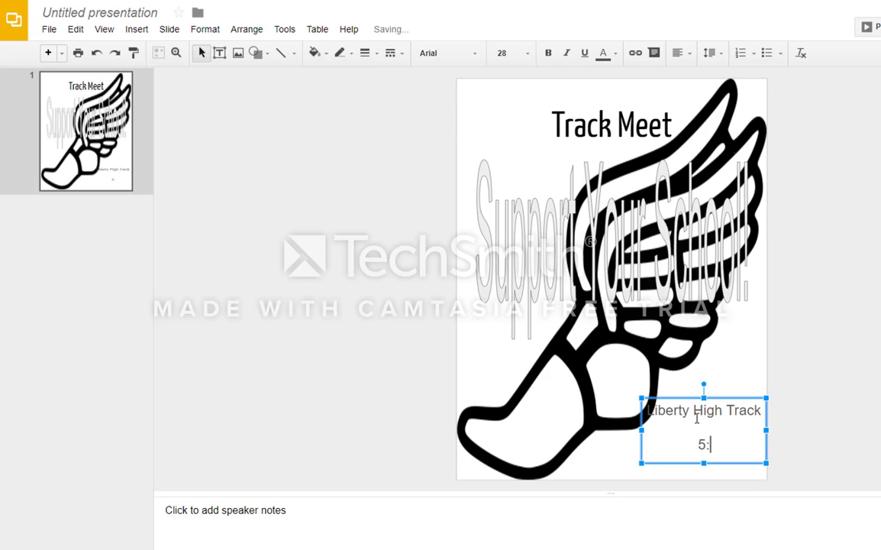
{"action": "type", "text": ":00 p.m."}
{"action": "left_click_drag", "start_coordinate": [756, 461], "coordinate": [755, 460]}
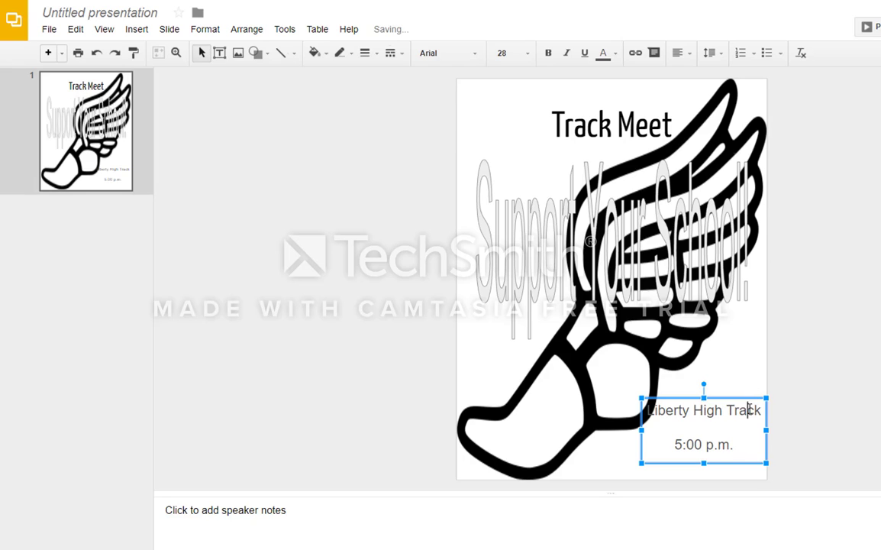
Set the font of both subtitle lines to Impact.
{"action": "triple_click", "coordinate": [751, 412]}
{"action": "left_click", "coordinate": [748, 447]}
{"action": "left_click_drag", "start_coordinate": [747, 447], "coordinate": [616, 393]}
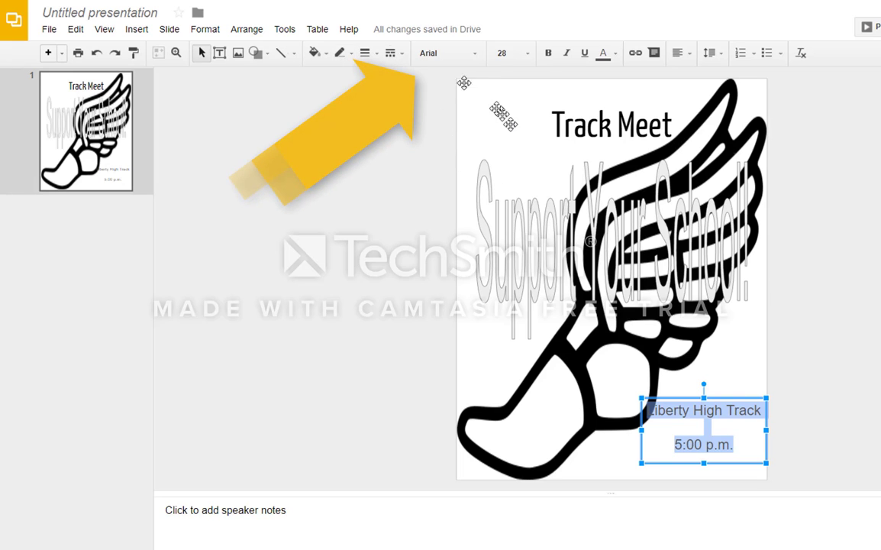
{"action": "left_click", "coordinate": [480, 64]}
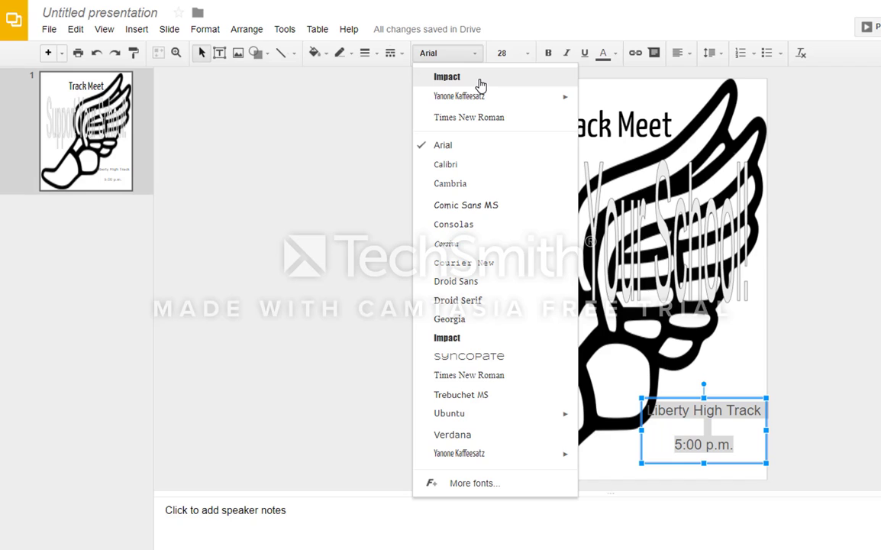
{"action": "left_click", "coordinate": [481, 80]}
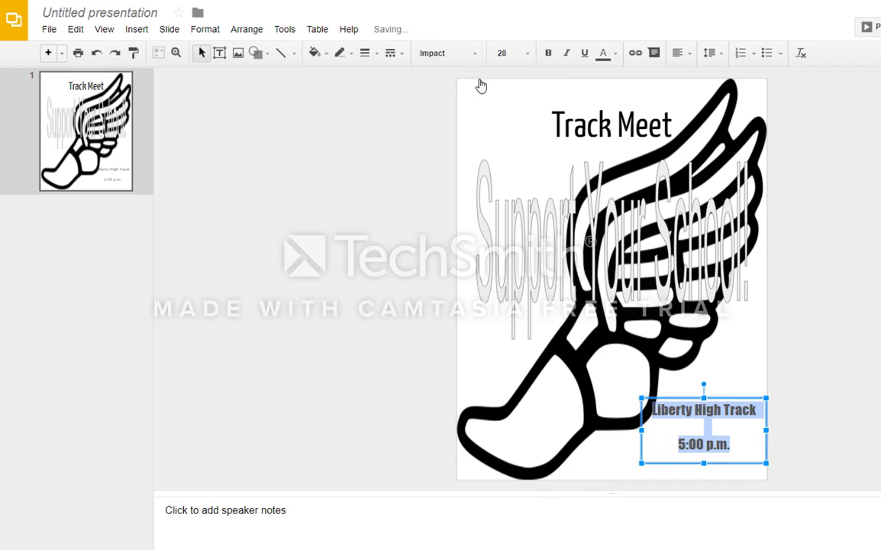
Colour all of the subtitle text red and deselect everything on the slide.
{"action": "left_click", "coordinate": [608, 56]}
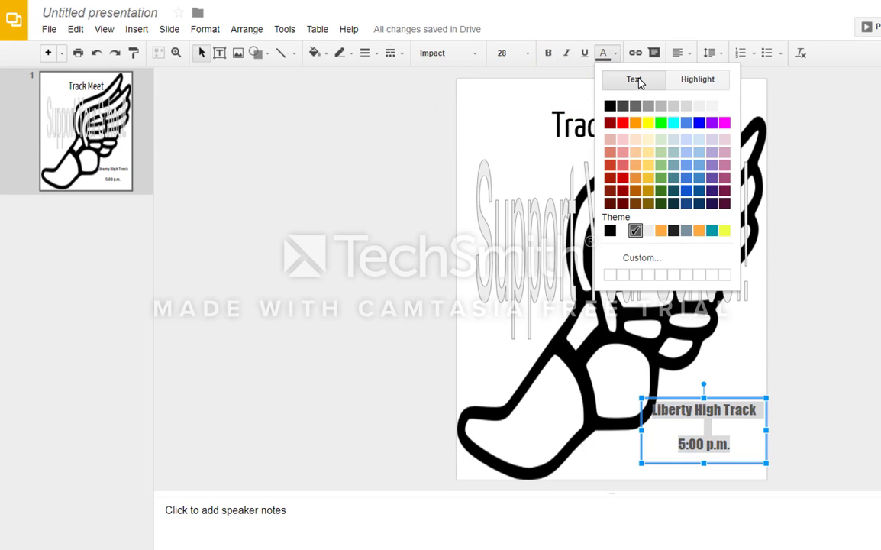
{"action": "left_click", "coordinate": [638, 81]}
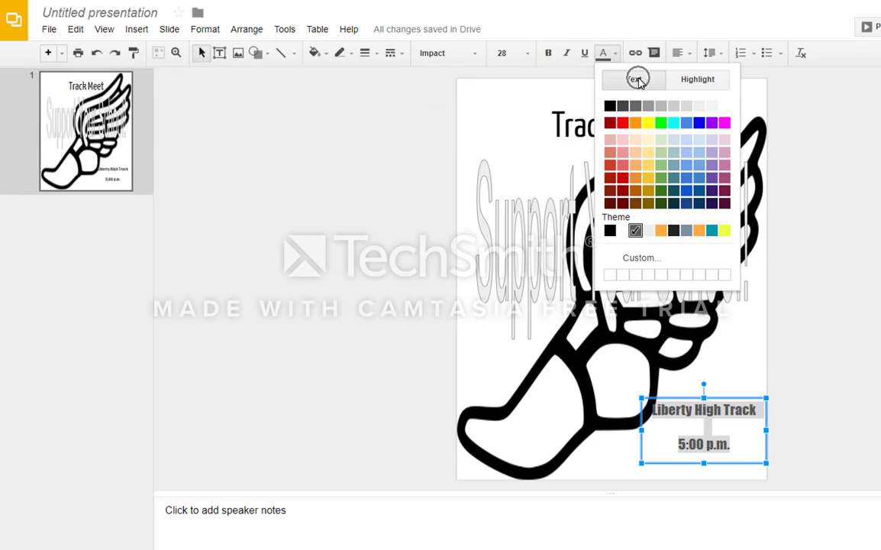
{"action": "left_click", "coordinate": [625, 123]}
{"action": "left_click", "coordinate": [729, 330]}
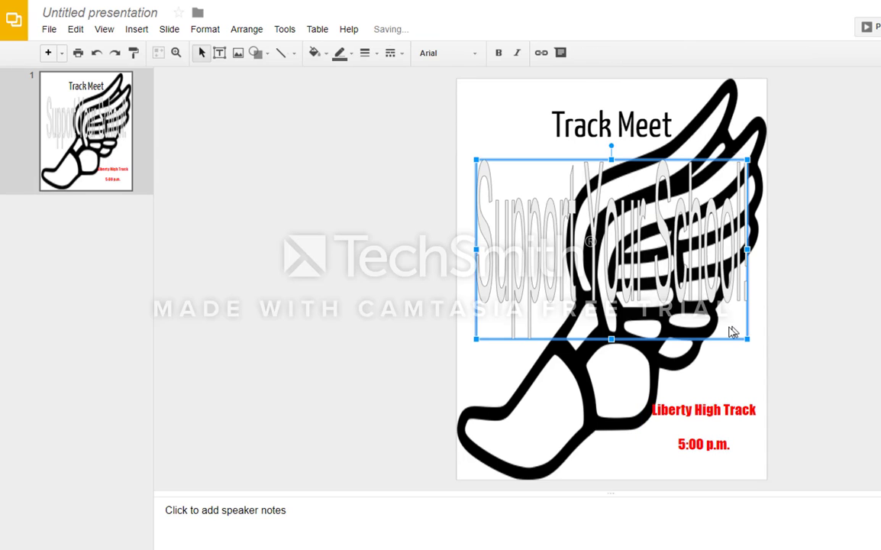
{"action": "key", "text": "Escape"}
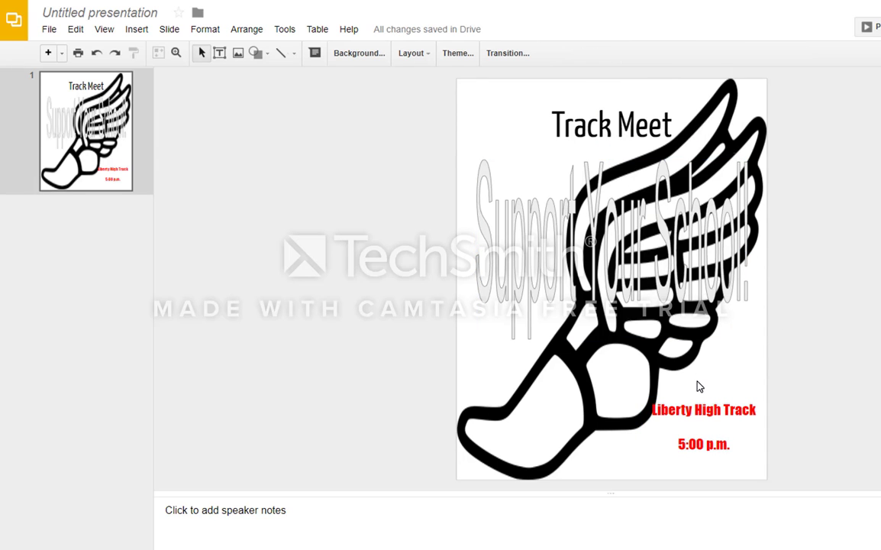
Colour the "Track Meet" title text red.
{"action": "double_click", "coordinate": [654, 116]}
{"action": "left_click", "coordinate": [653, 119]}
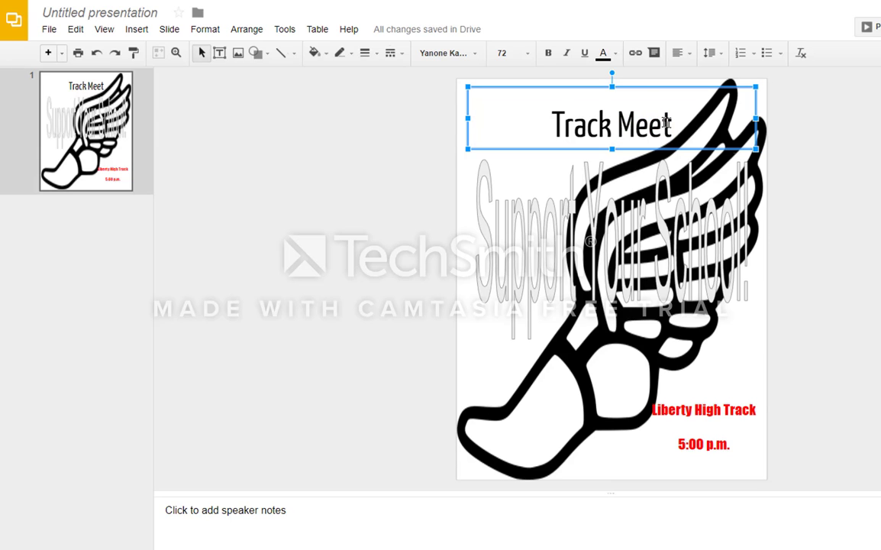
{"action": "left_click_drag", "start_coordinate": [672, 123], "coordinate": [549, 124]}
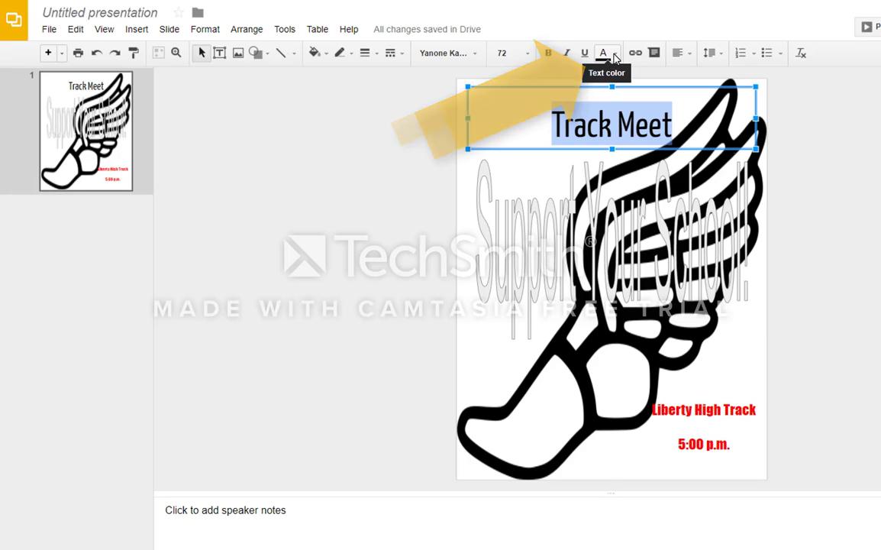
{"action": "left_click", "coordinate": [616, 55]}
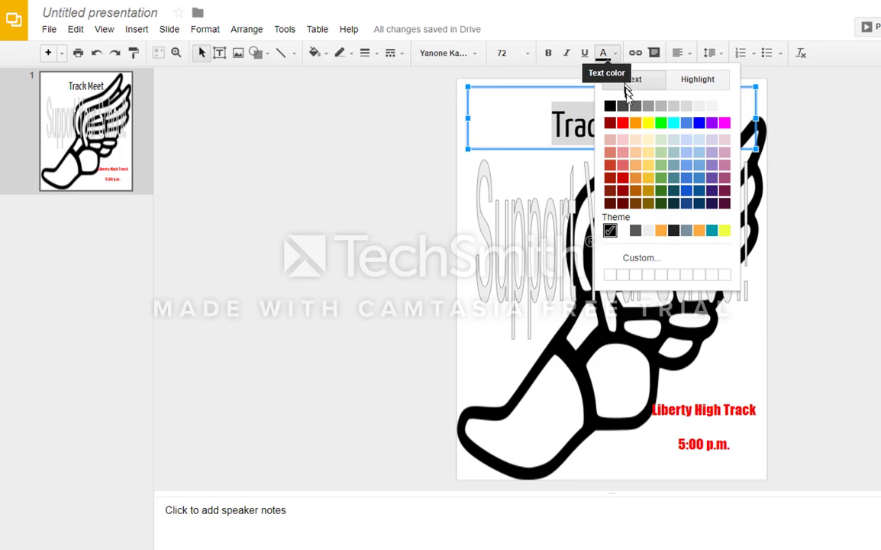
{"action": "left_click", "coordinate": [623, 124]}
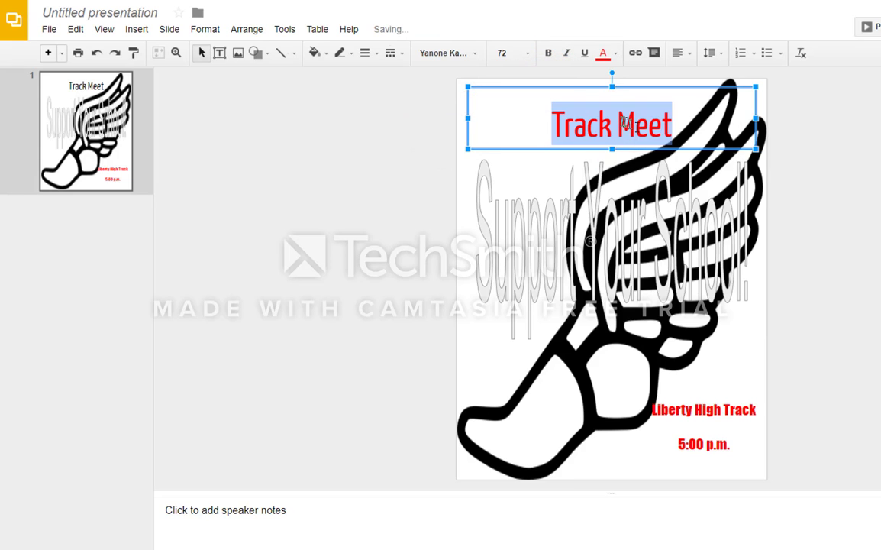
{"action": "key", "text": "Right"}
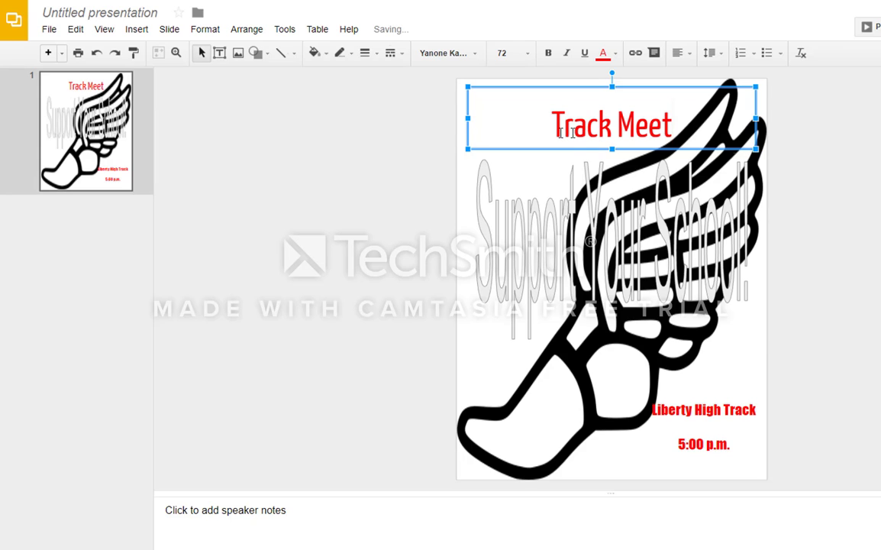
{"action": "left_click", "coordinate": [419, 172]}
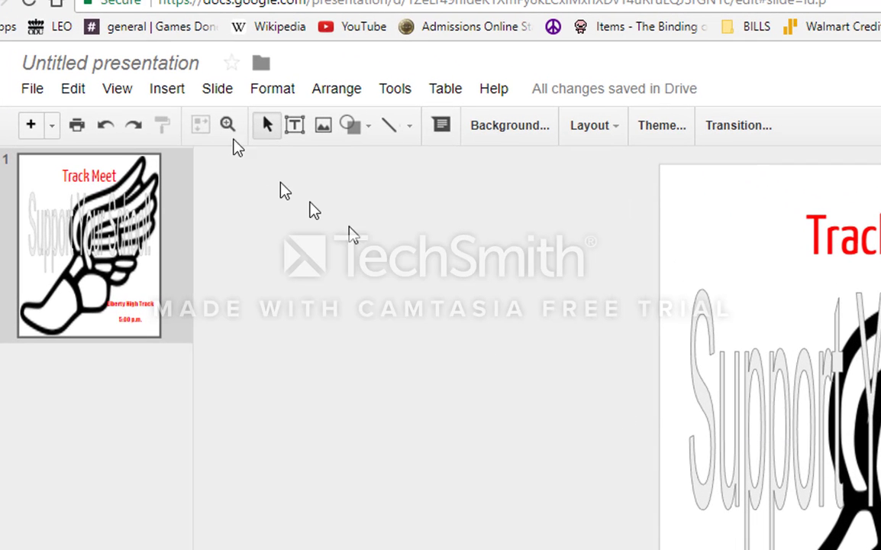
Start inserting a video and search YouTube for "training montage Rocky 3".
{"action": "left_click", "coordinate": [182, 93]}
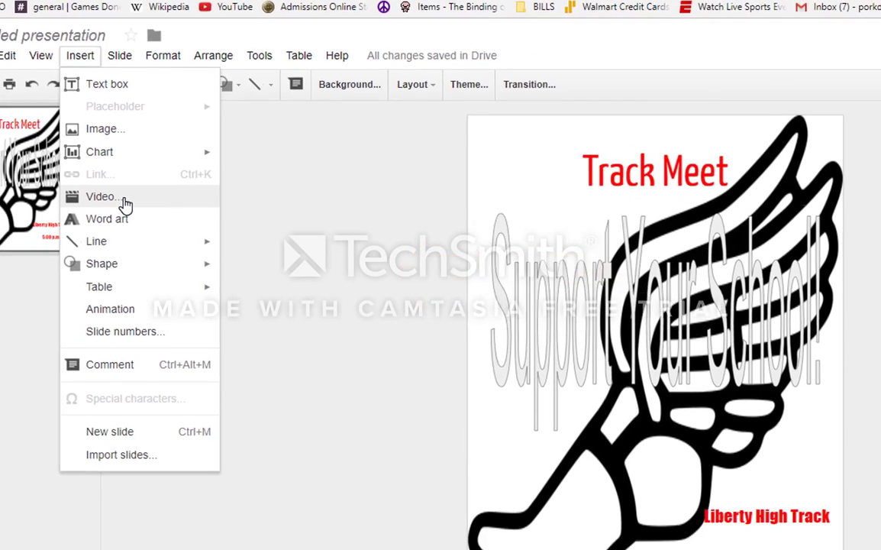
{"action": "left_click", "coordinate": [125, 200]}
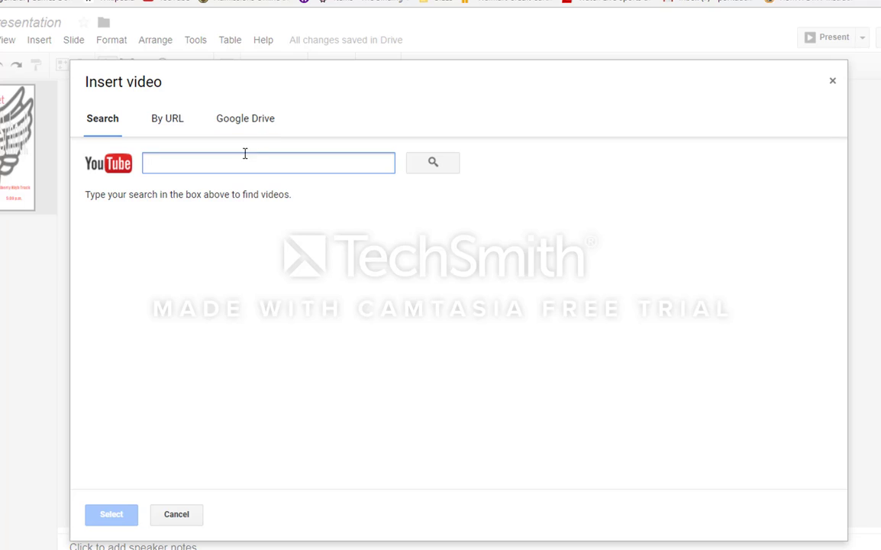
{"action": "type", "text": "tra"}
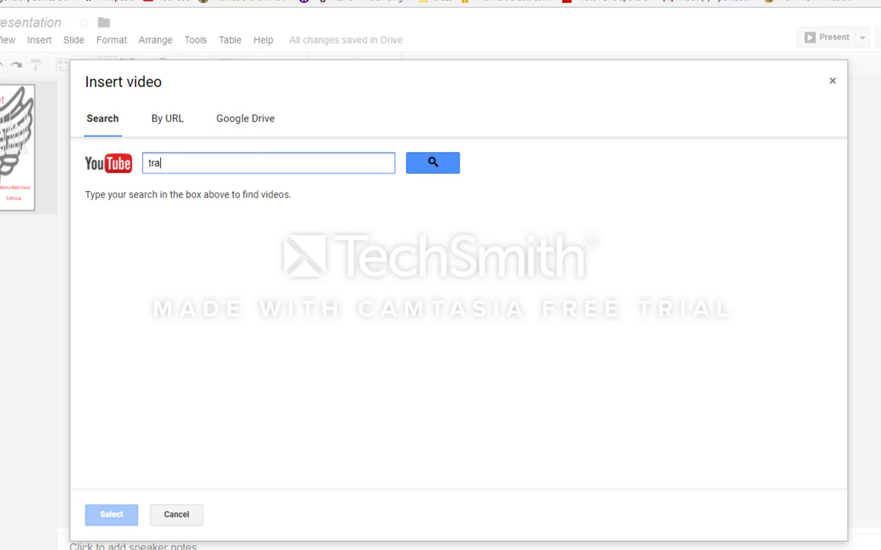
{"action": "type", "text": "ining montage R"}
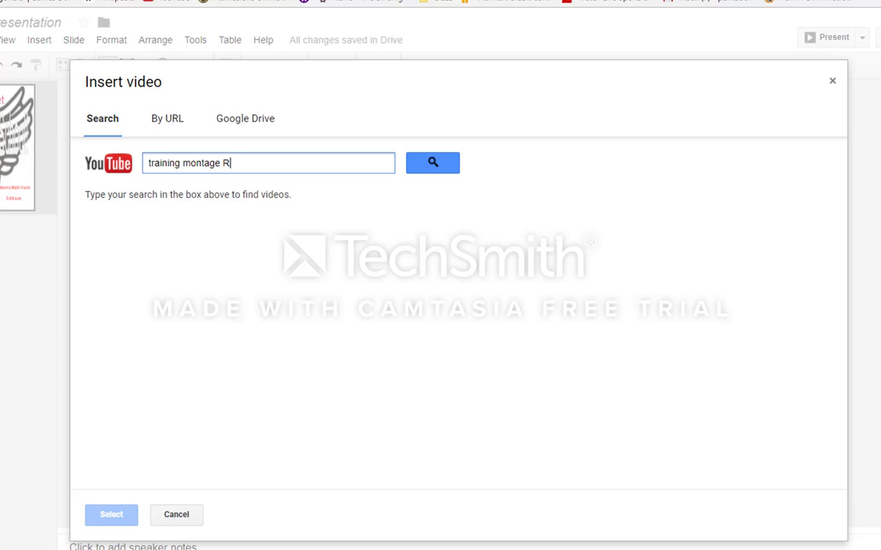
{"action": "type", "text": "ocky 4"}
{"action": "key", "text": "BackSpace"}
{"action": "type", "text": "3"}
{"action": "key", "text": "Return"}
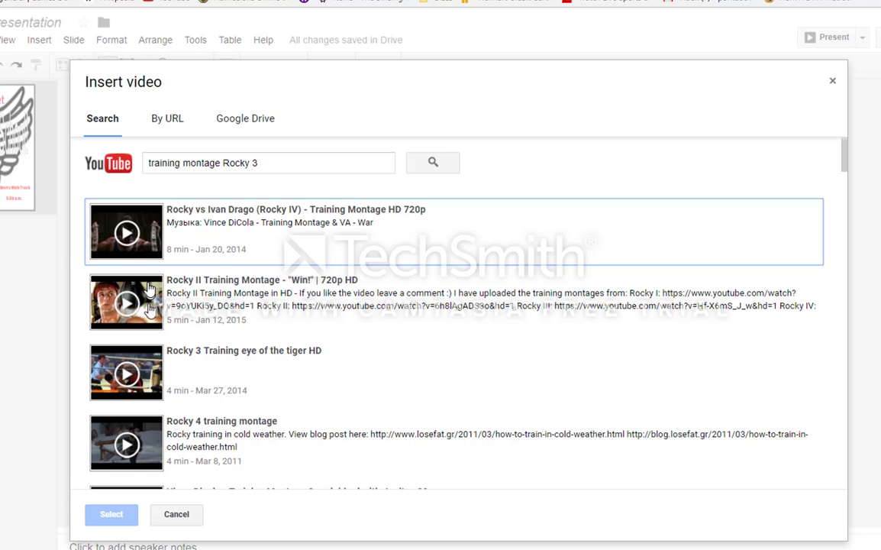
Insert the "Rocky 4 training montage" video from the search results on the slide.
{"action": "left_click", "coordinate": [196, 235]}
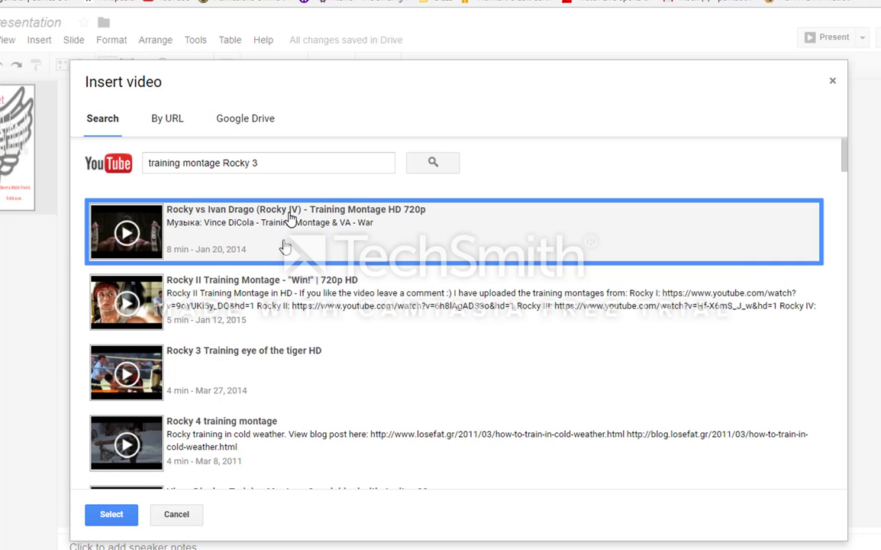
{"action": "left_click", "coordinate": [243, 443]}
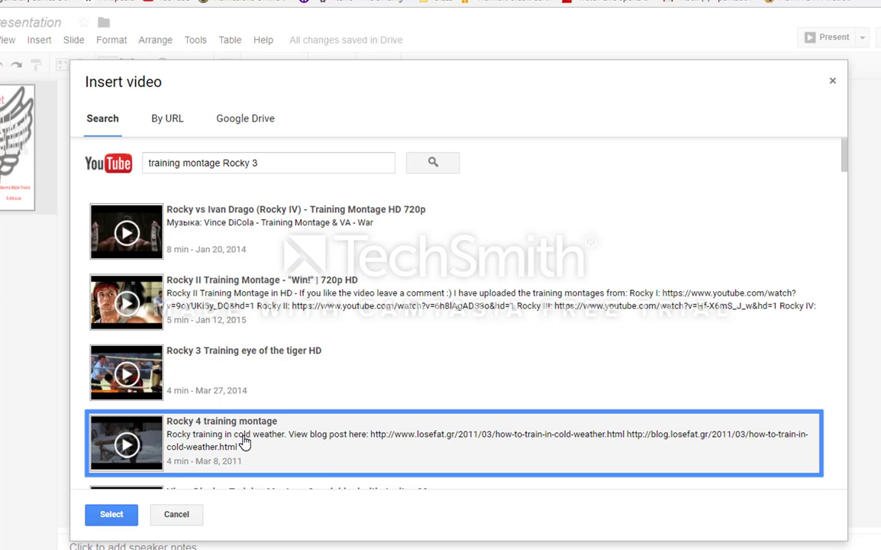
{"action": "left_click", "coordinate": [135, 516]}
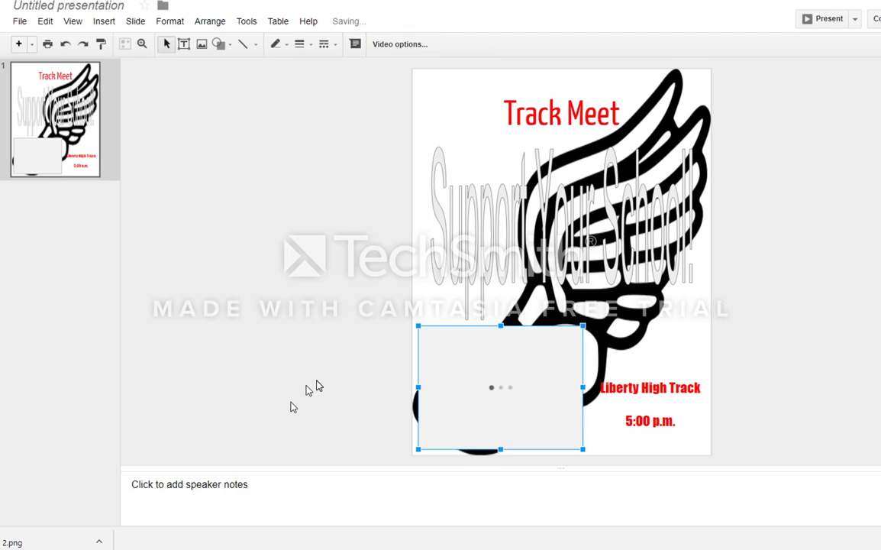
Shrink the video to under two thirds of its width and place it directly above the "Liberty High Track" subtitle.
{"action": "mouse_move", "coordinate": [539, 393]}
{"action": "left_mouse_down"}
{"action": "mouse_move", "coordinate": [544, 373]}
{"action": "mouse_move", "coordinate": [539, 383]}
{"action": "left_mouse_up"}
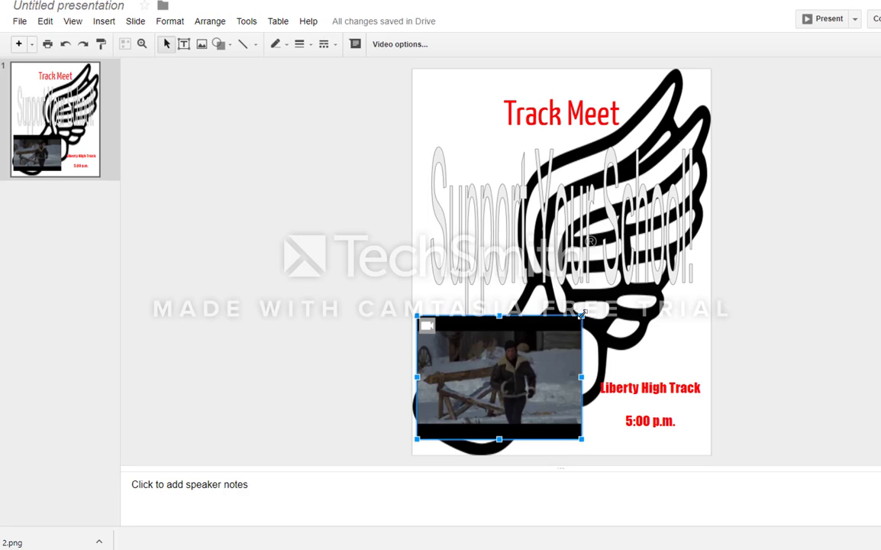
{"action": "left_click_drag", "start_coordinate": [582, 313], "coordinate": [520, 363]}
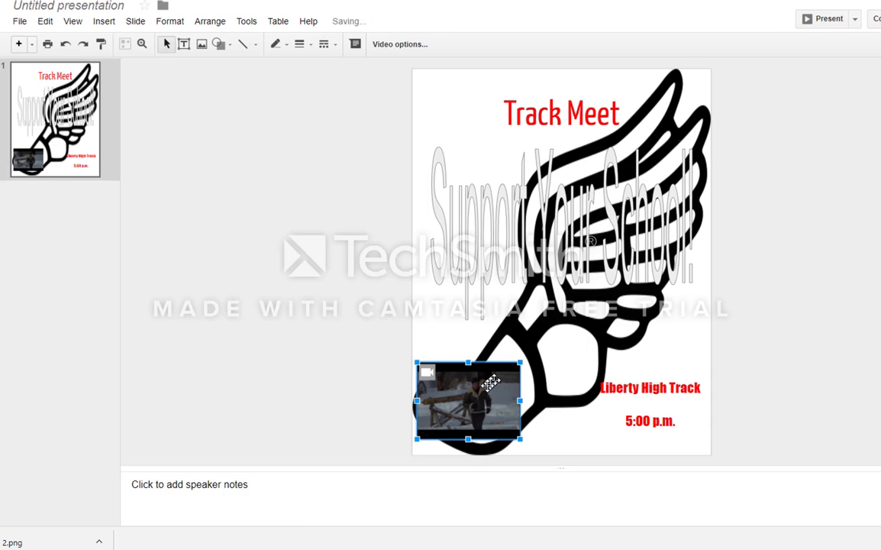
{"action": "left_click_drag", "start_coordinate": [478, 389], "coordinate": [663, 328]}
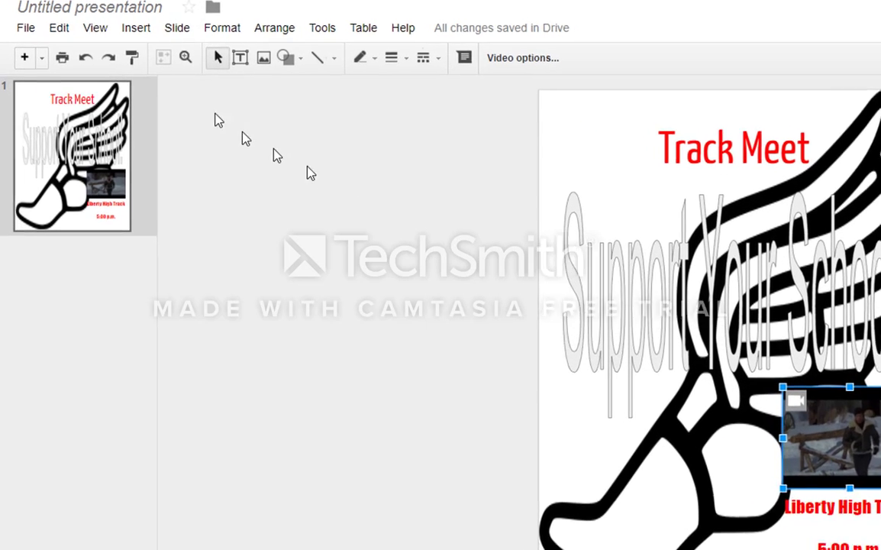
Present the slide full screen, play the embedded video, and return to editing.
{"action": "left_click", "coordinate": [109, 33]}
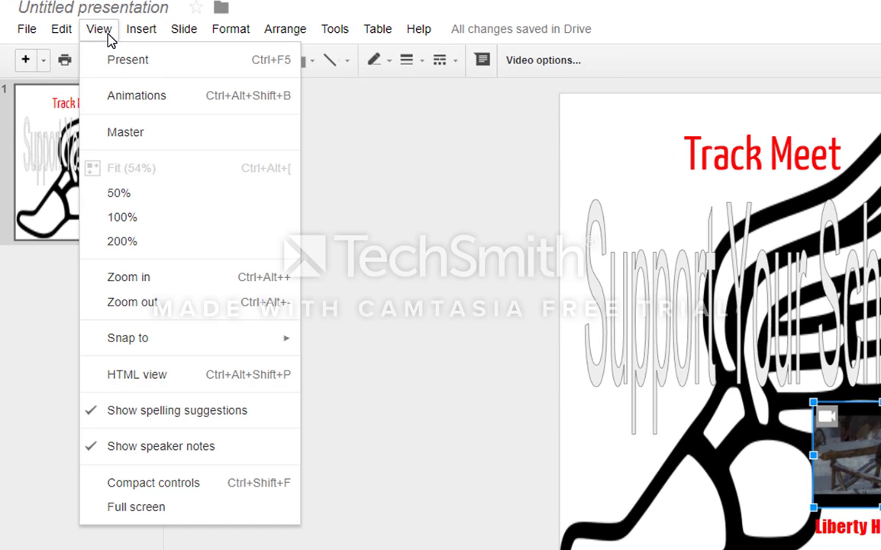
{"action": "left_click", "coordinate": [111, 61]}
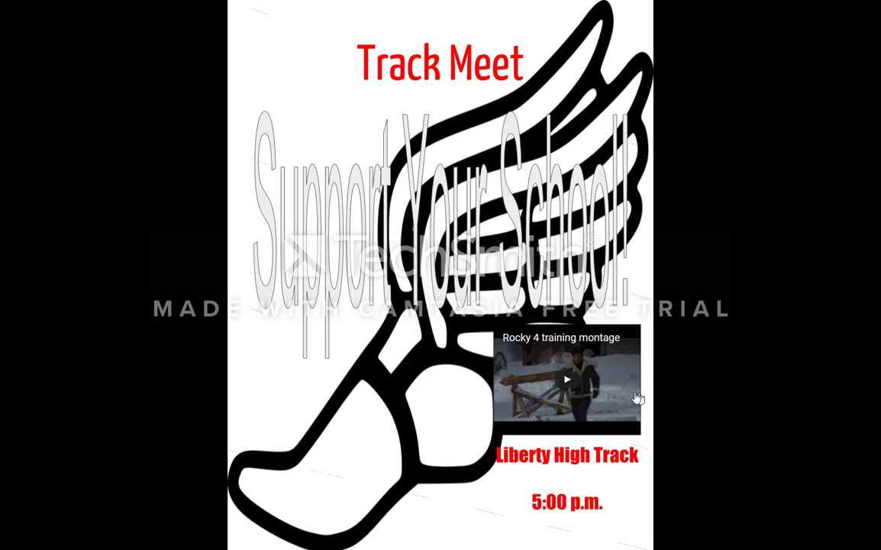
{"action": "left_click", "coordinate": [569, 381]}
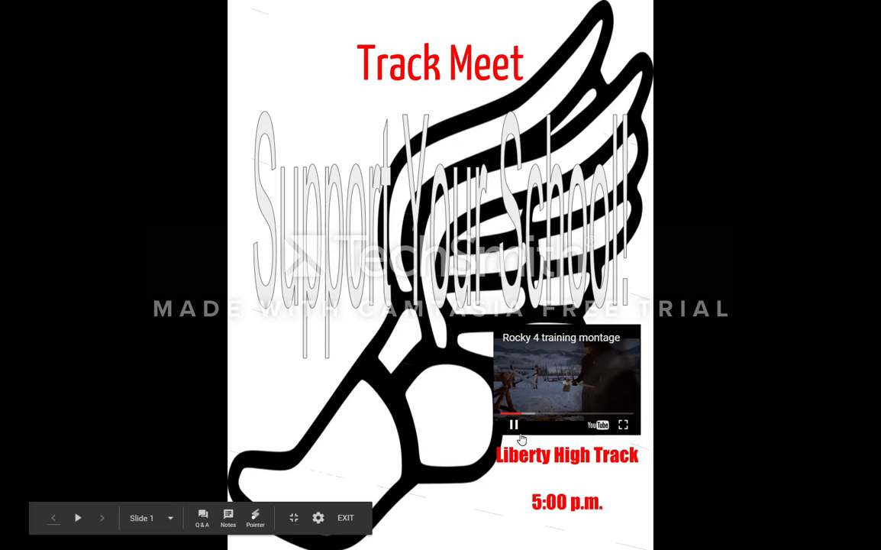
{"action": "key", "text": "Escape"}
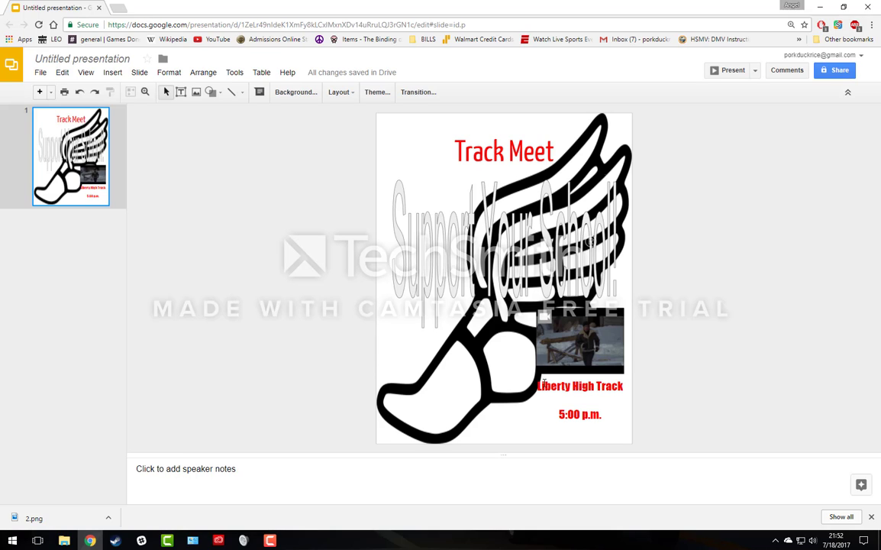
Delete the embedded video from the slide.
{"action": "left_click", "coordinate": [587, 353]}
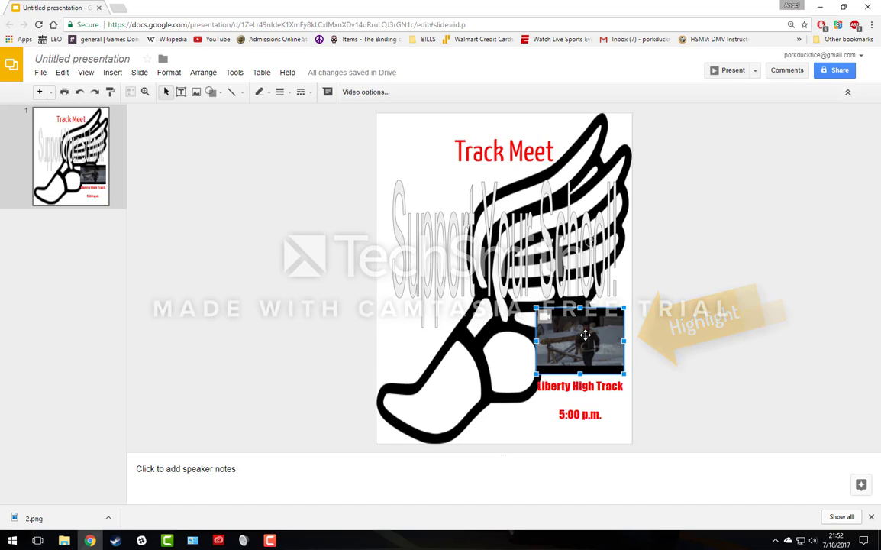
{"action": "key", "text": "Delete"}
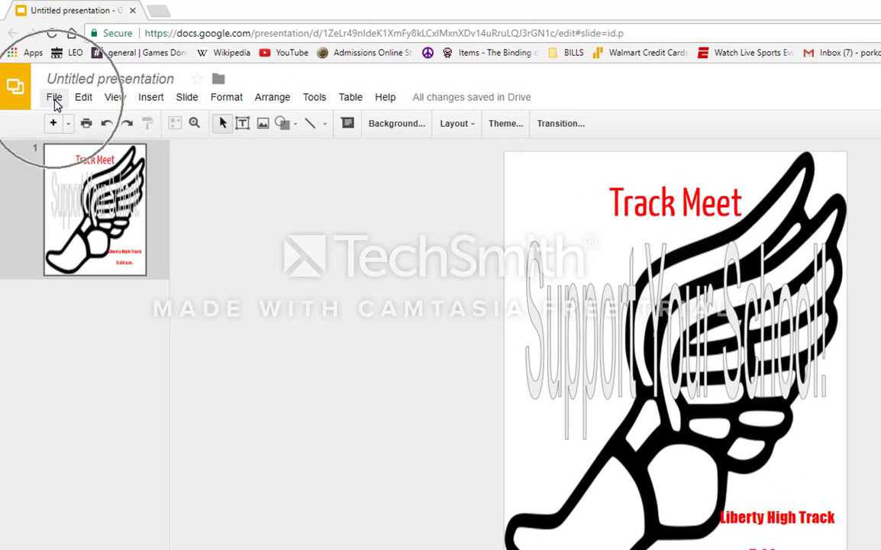
Download the current slide as a PNG image.
{"action": "left_click", "coordinate": [54, 100]}
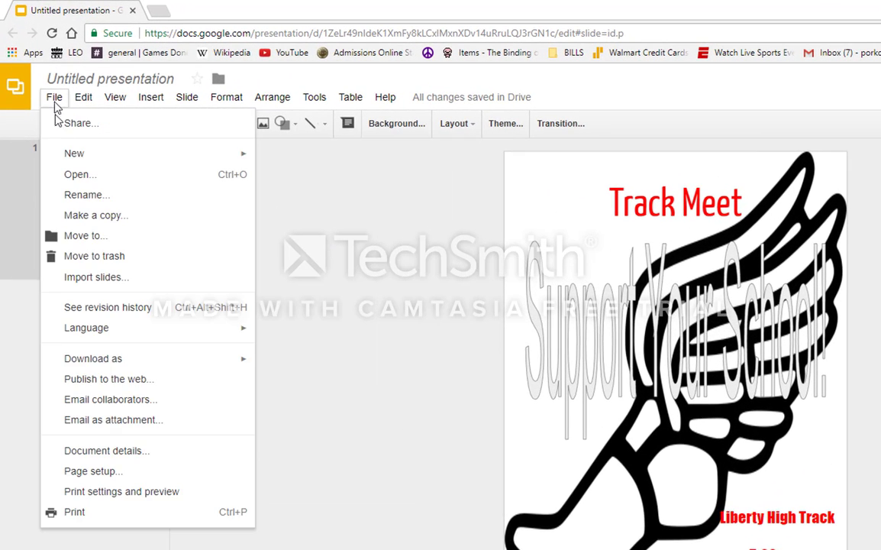
{"action": "left_click", "coordinate": [123, 366]}
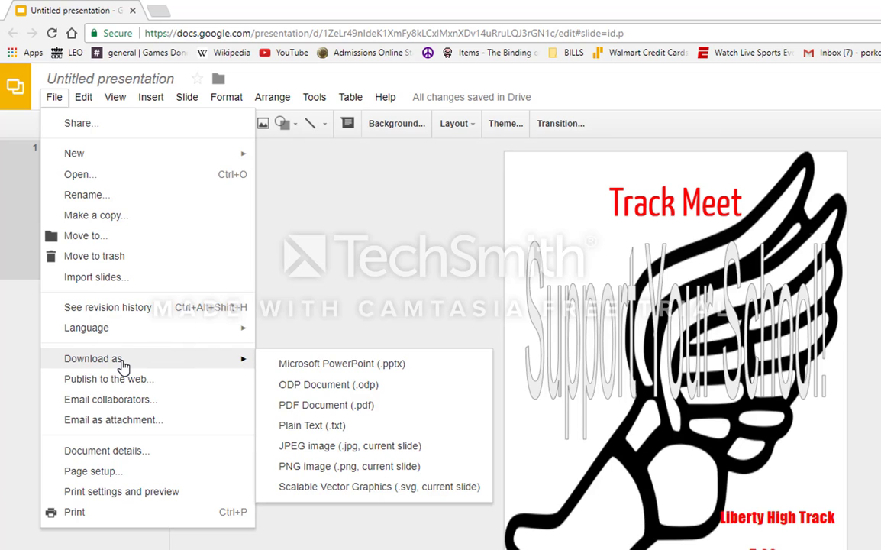
{"action": "left_click", "coordinate": [365, 441]}
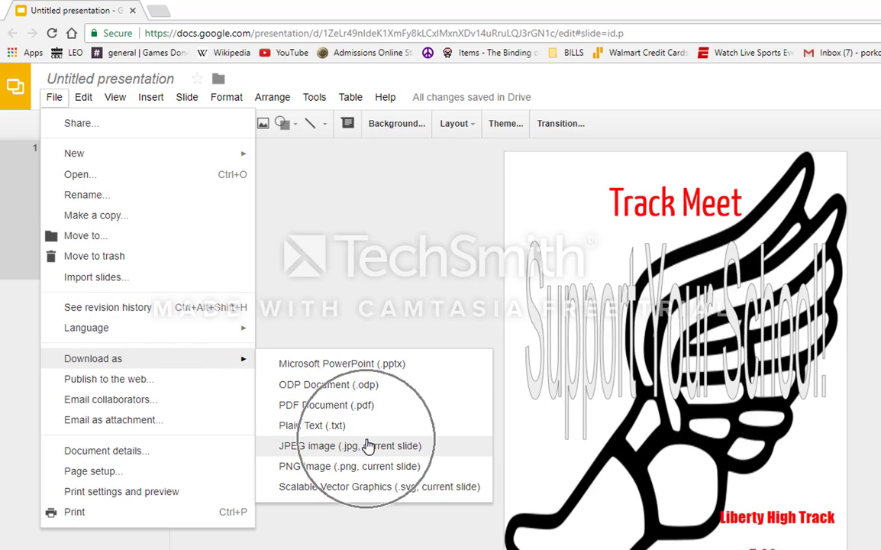
{"action": "left_click", "coordinate": [360, 467]}
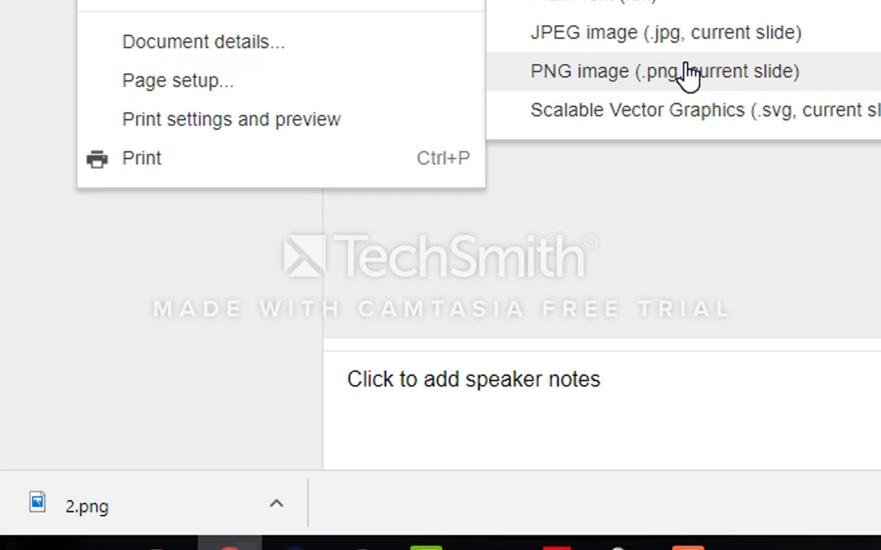
{"action": "left_click", "coordinate": [687, 72]}
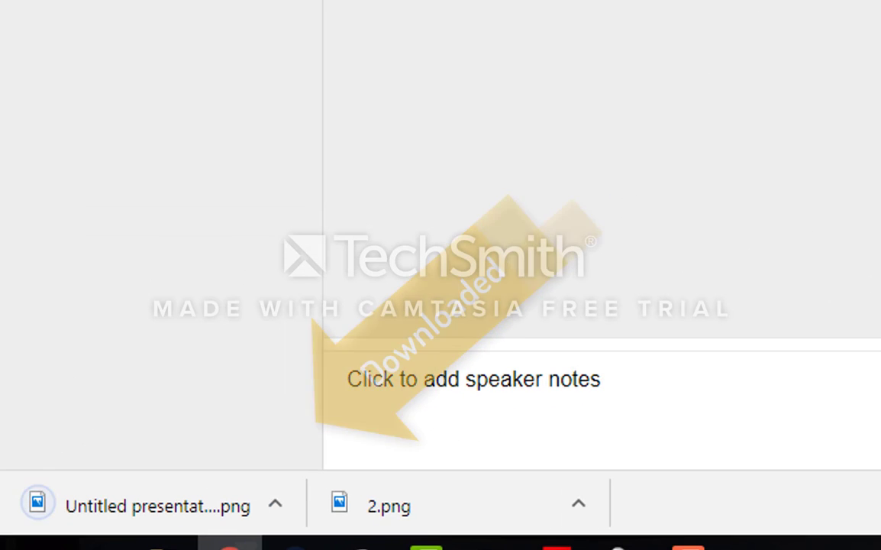